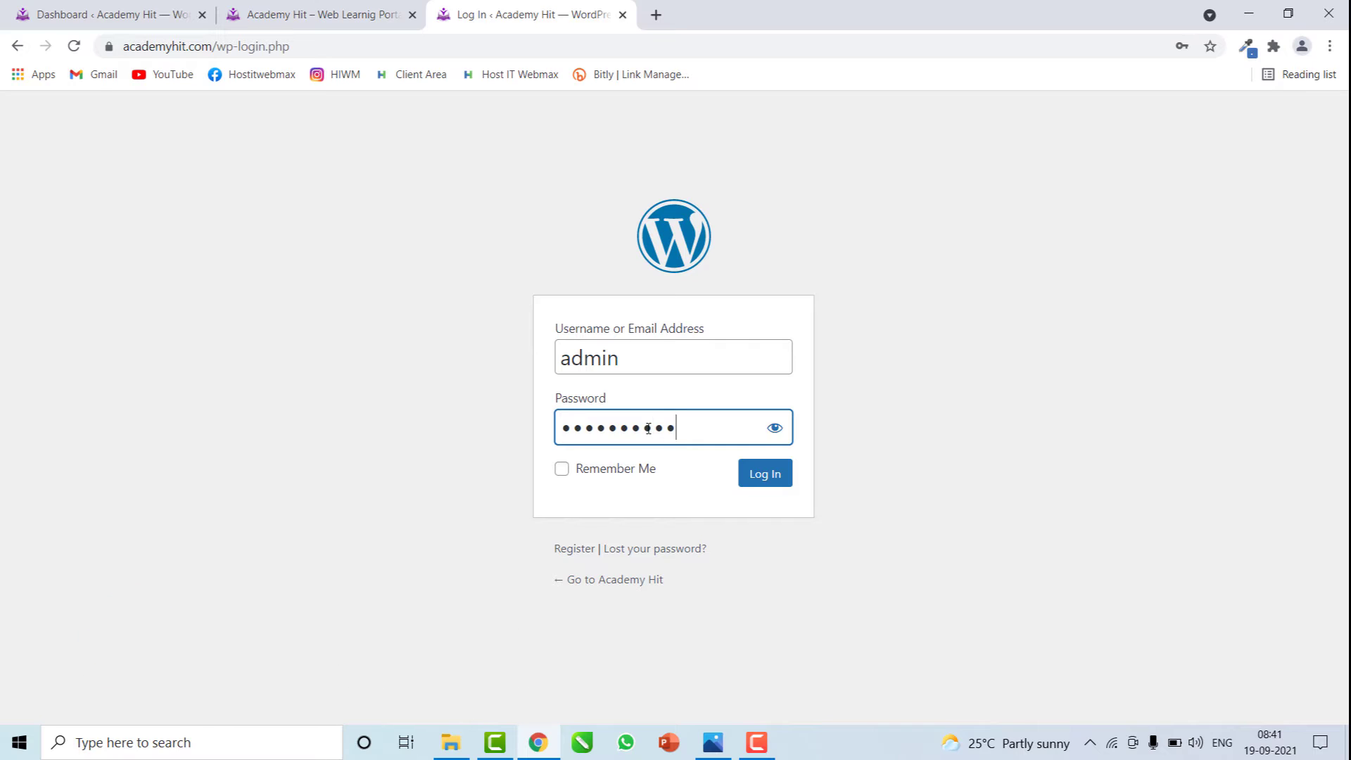
# Step: Log in to the WordPress admin and open the categories page for posts
pyautogui.click(768, 475)
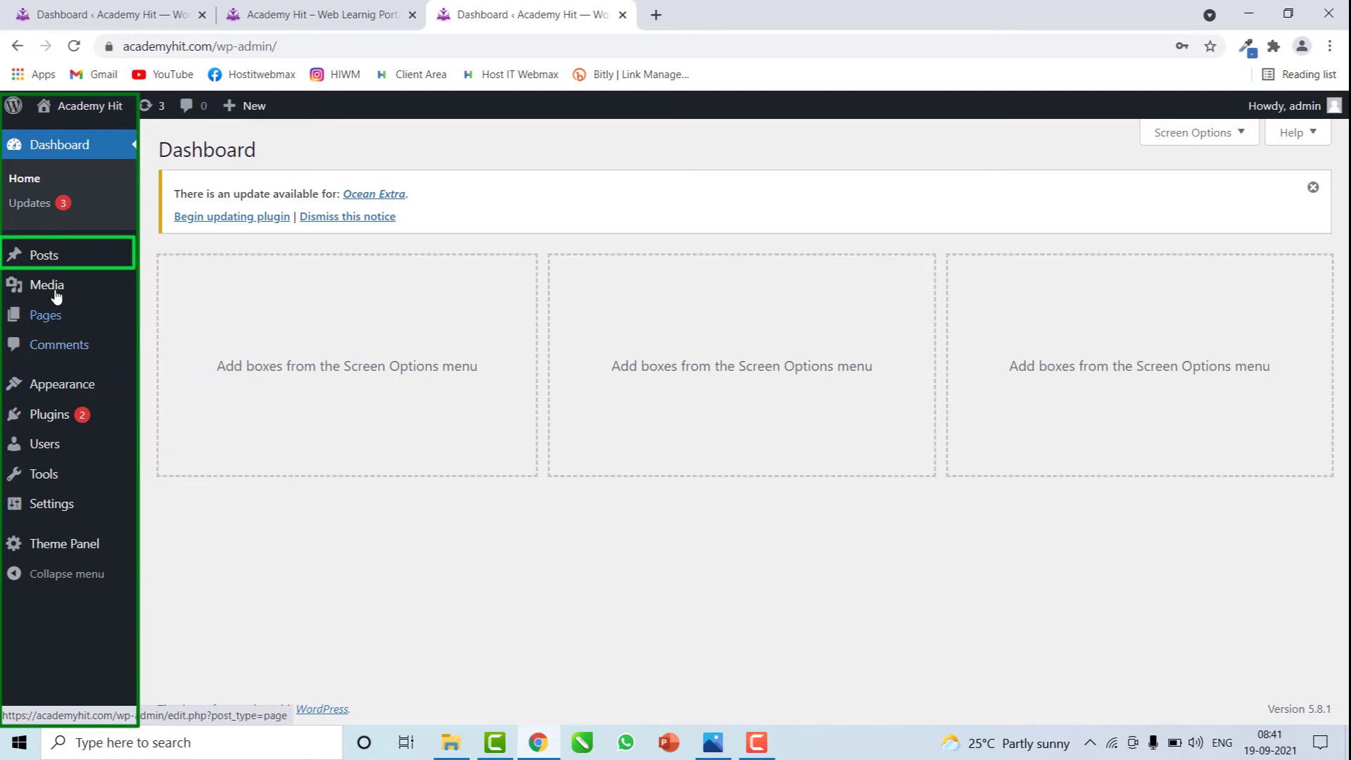
pyautogui.moveTo(46, 259)
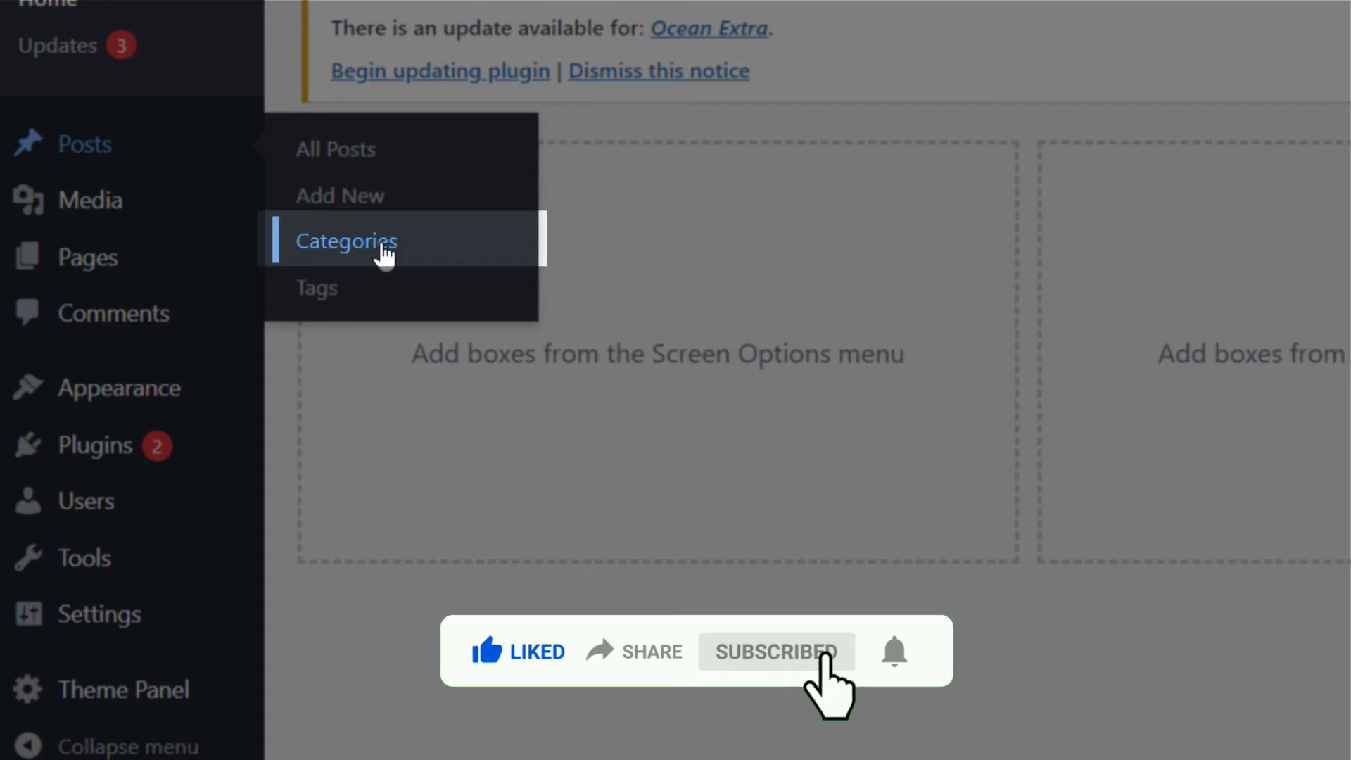
pyautogui.click(385, 253)
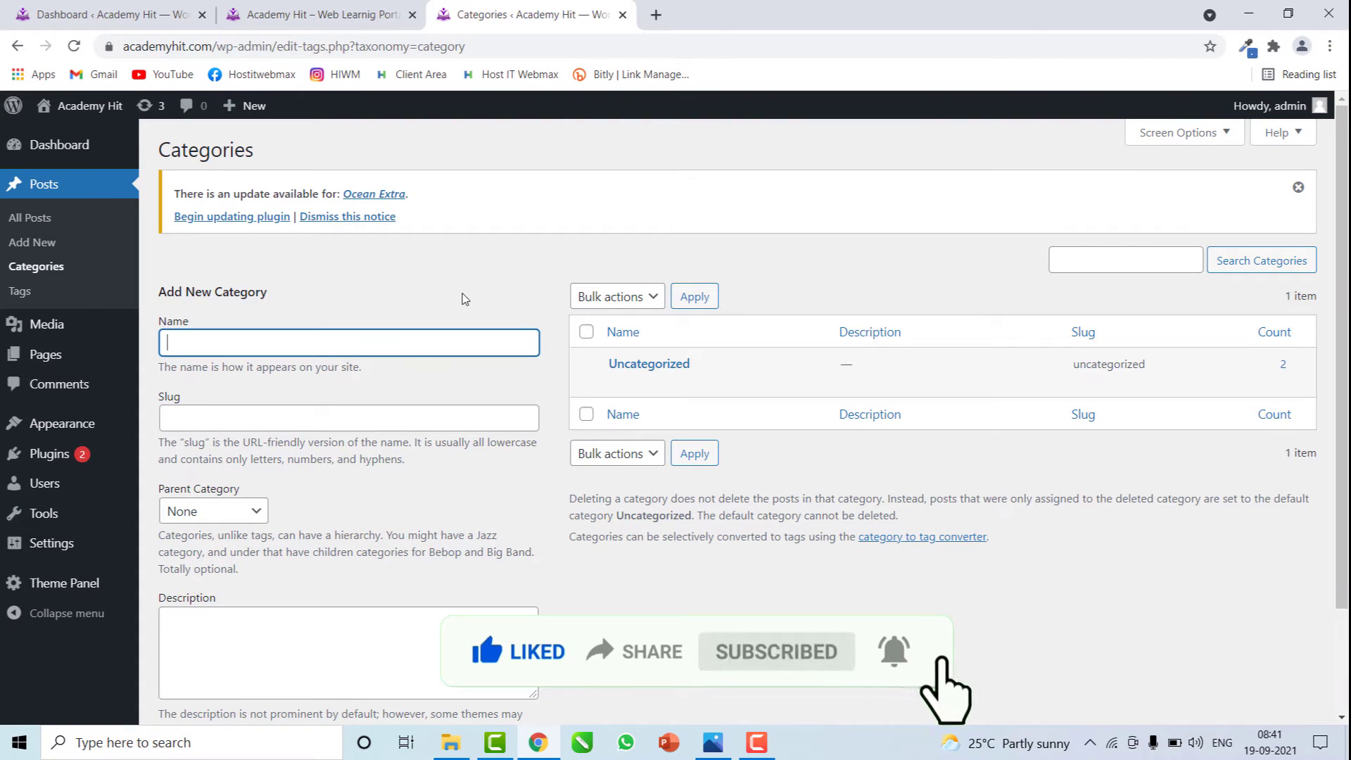
# Step: Examine the Name, Slug, Parent Category and Description fields of the new category form and the list of existing categories
pyautogui.scroll(-3, 466, 298)
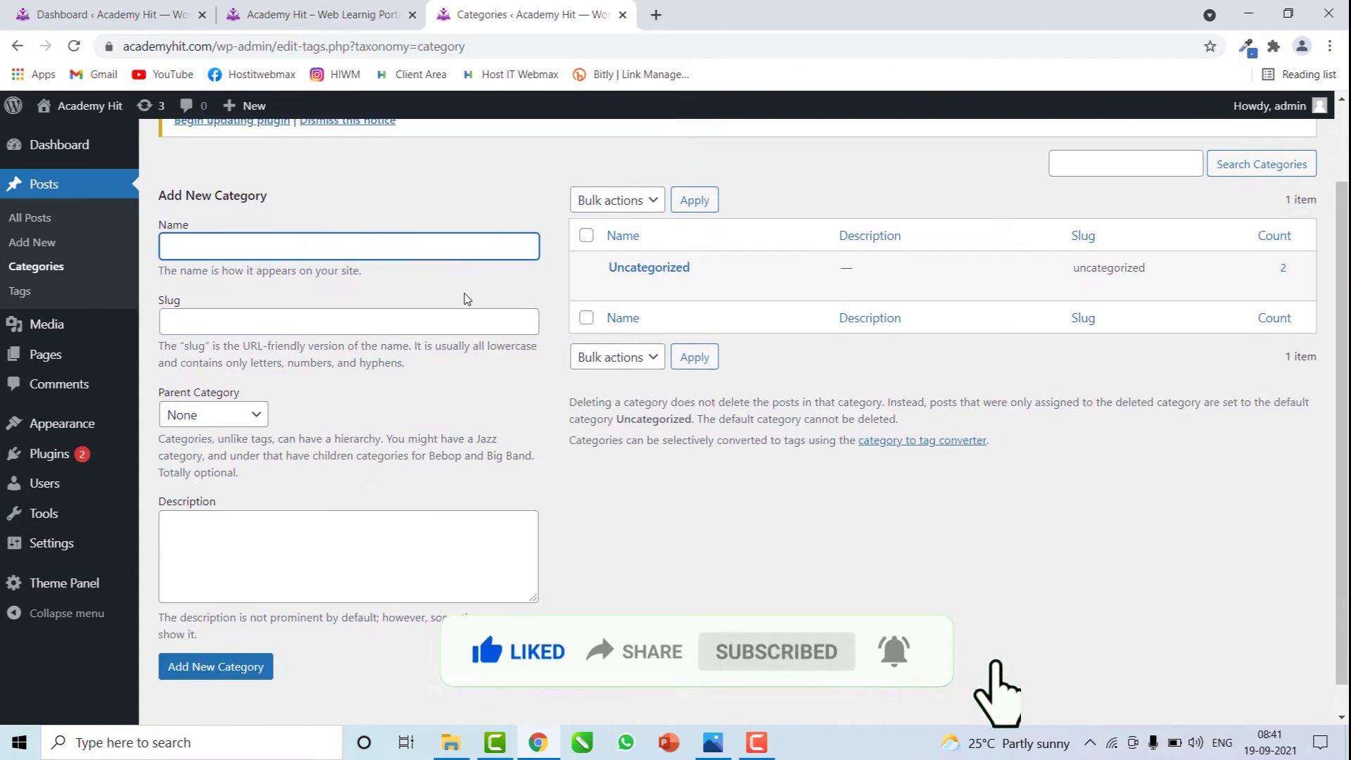
pyautogui.scroll(4, 467, 299)
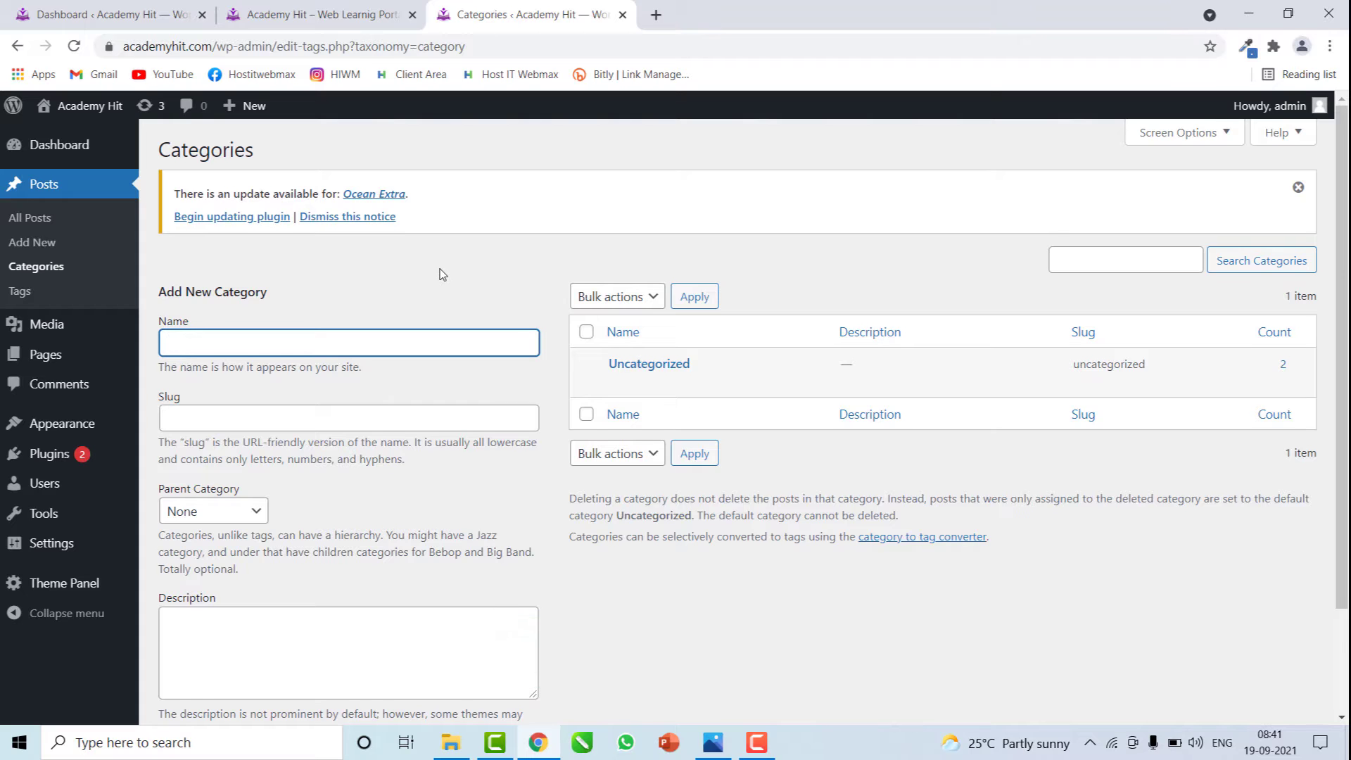
pyautogui.scroll(-1, 387, 274)
pyautogui.scroll(1, 329, 277)
pyautogui.scroll(-1, 333, 277)
pyautogui.scroll(1, 282, 289)
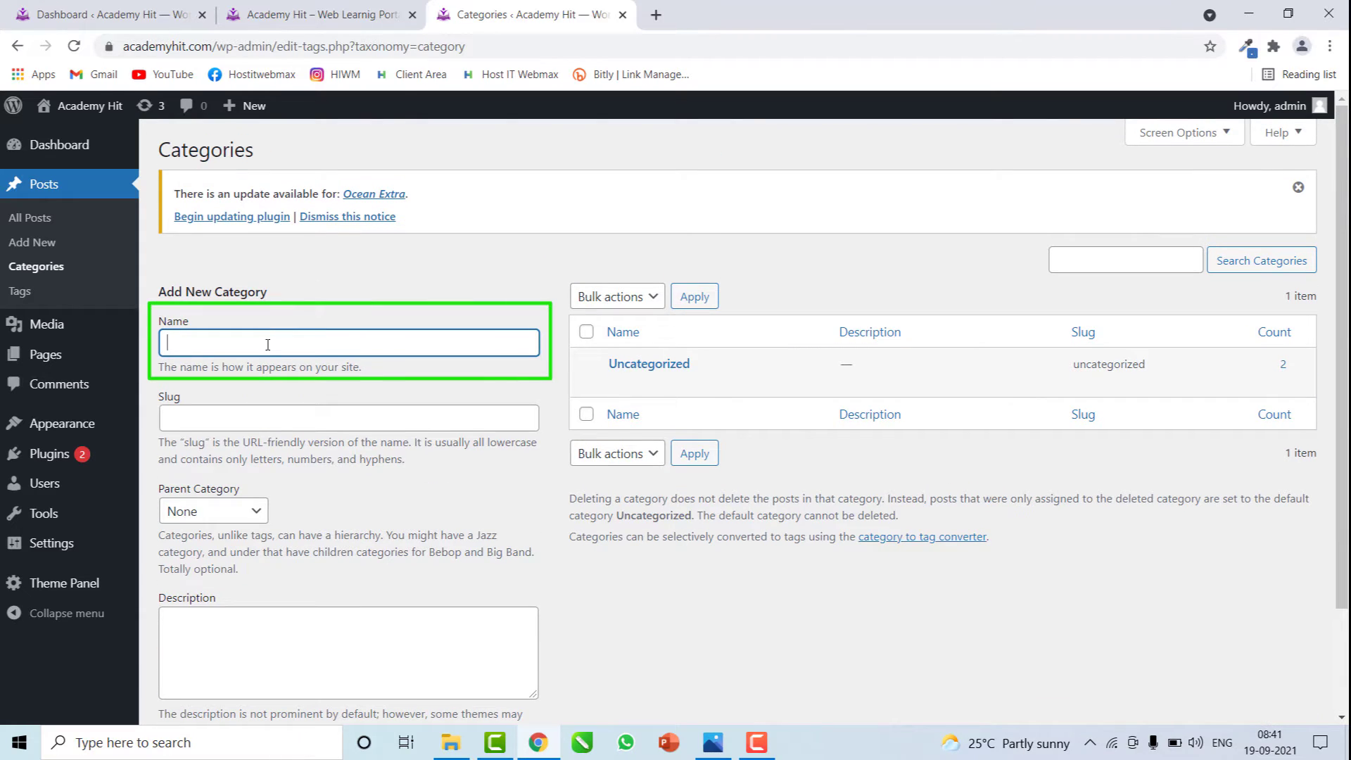
pyautogui.scroll(-1, 242, 345)
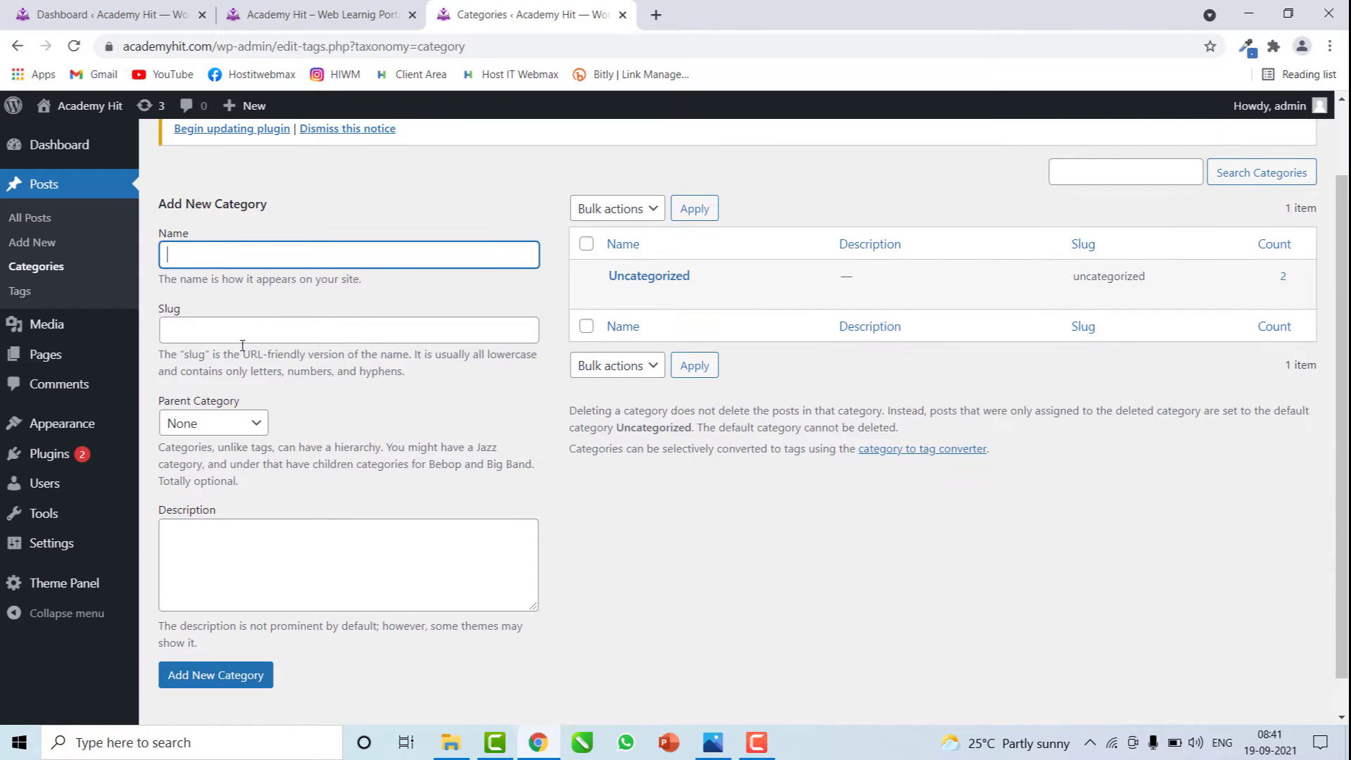
pyautogui.click(227, 336)
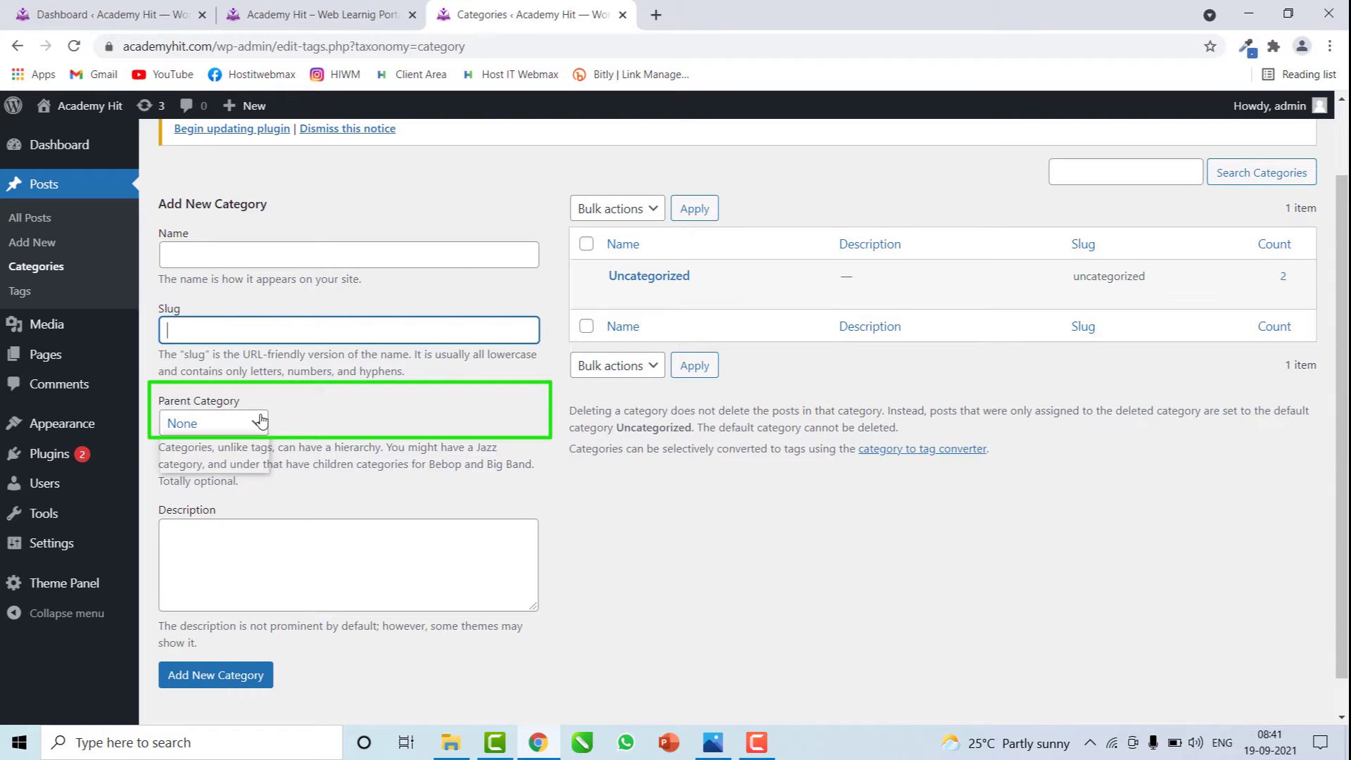
pyautogui.click(261, 420)
pyautogui.click(259, 441)
pyautogui.click(259, 562)
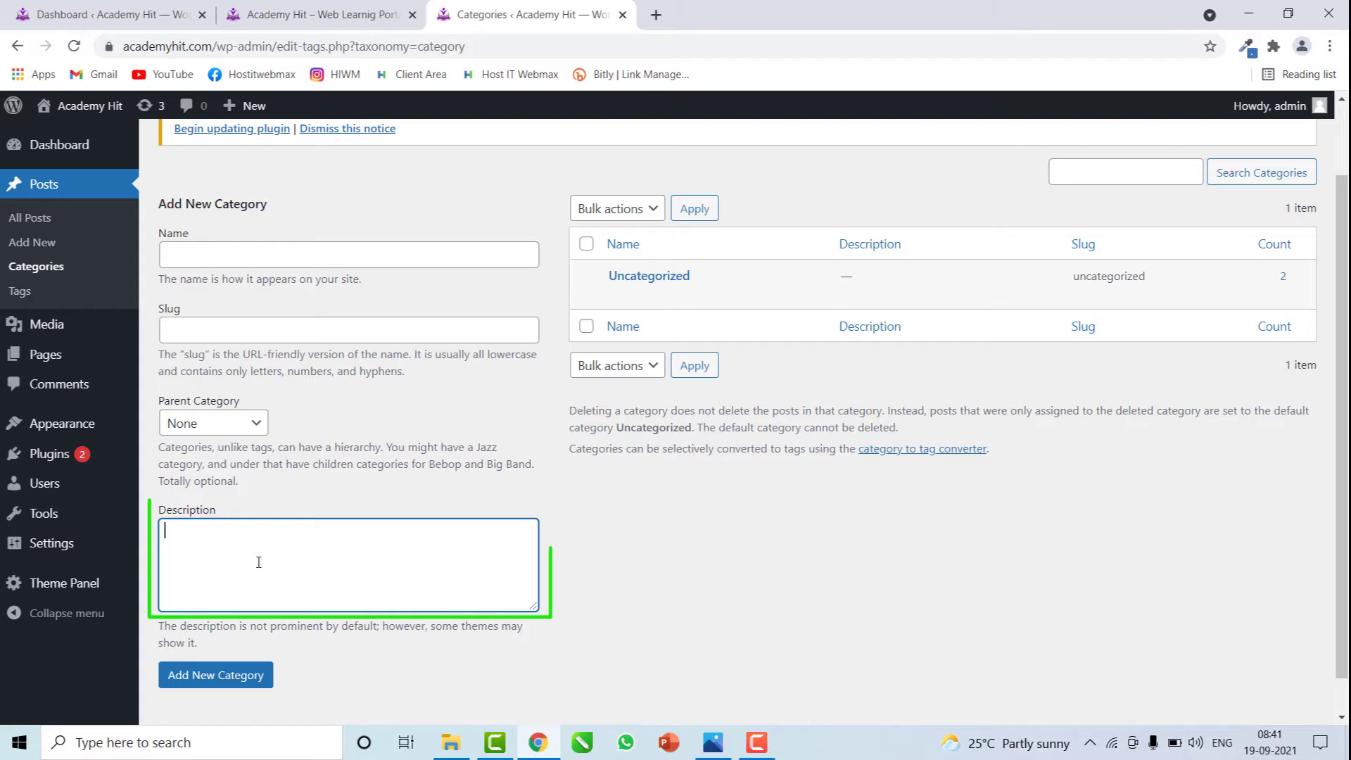
pyautogui.scroll(2, 560, 420)
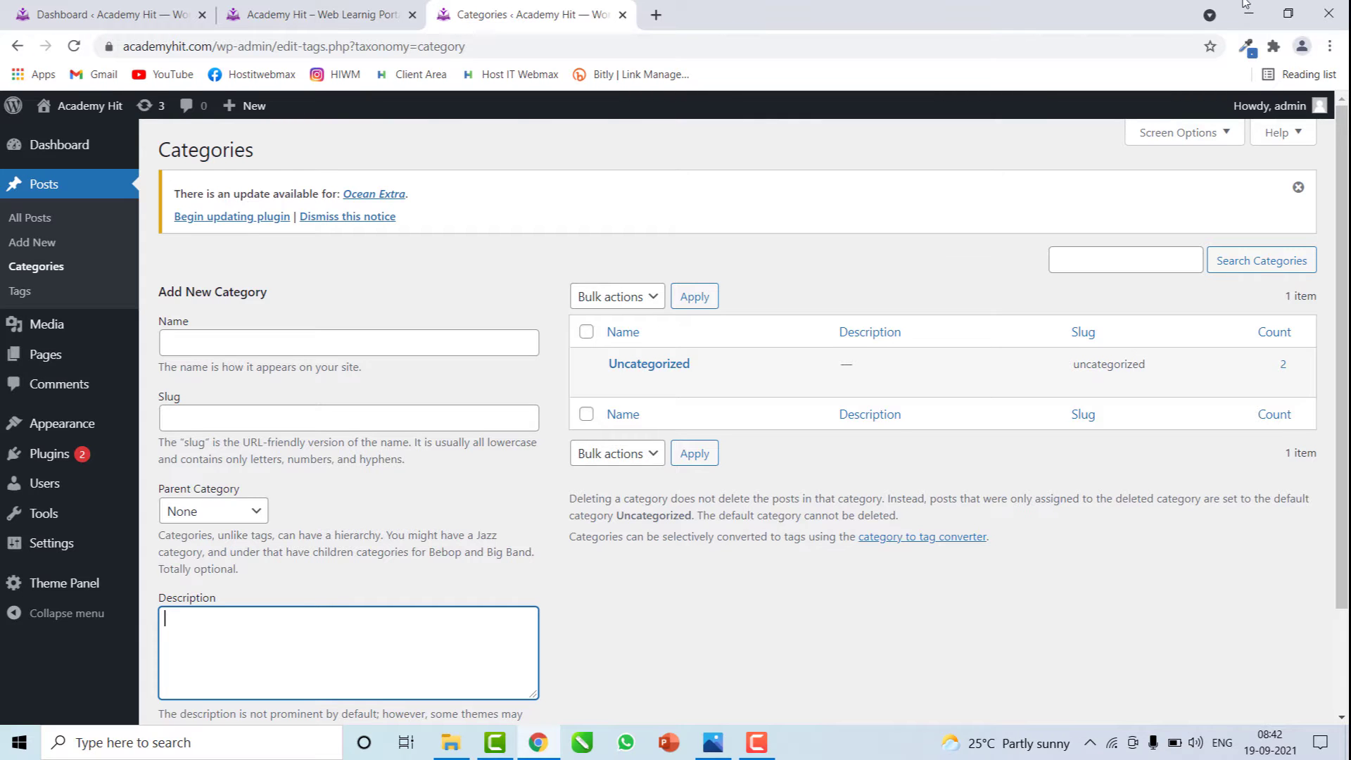
pyautogui.scroll(-2, 915, 380)
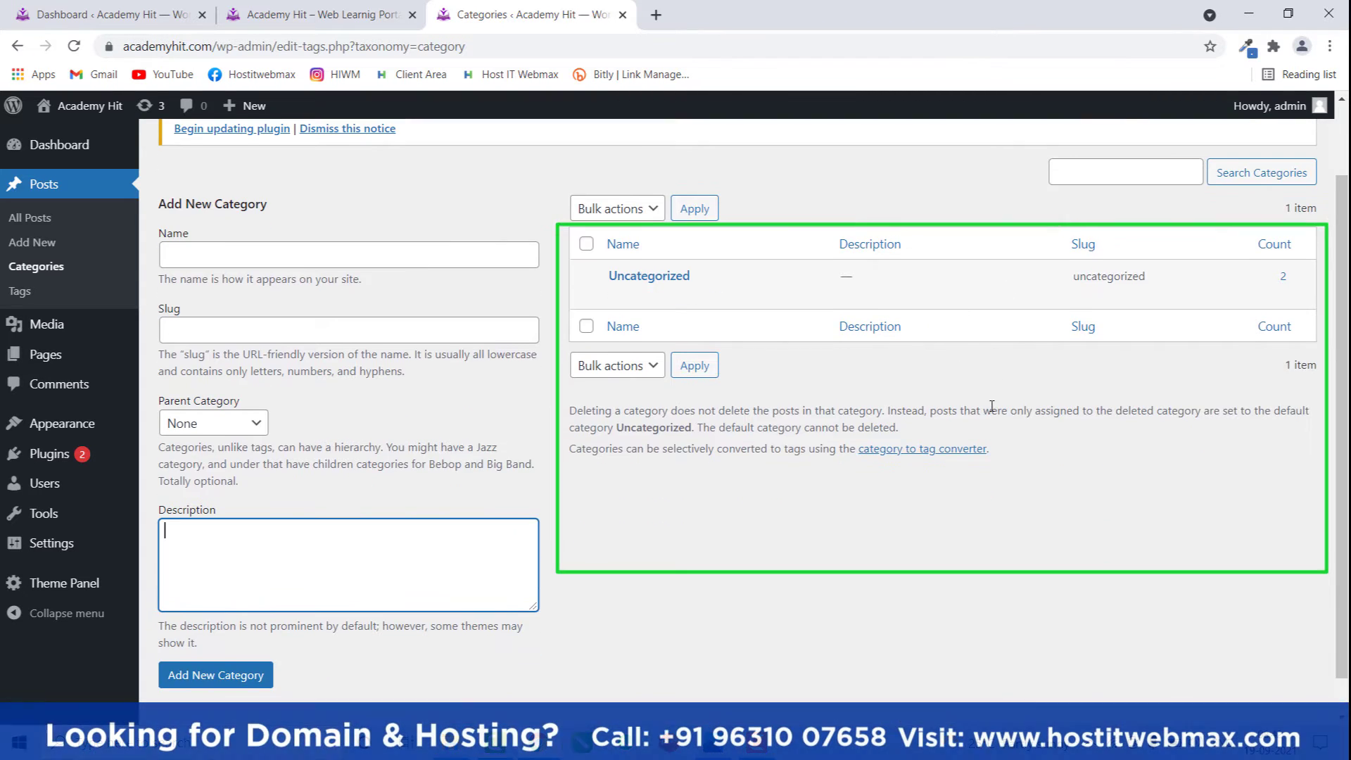
pyautogui.scroll(2, 992, 406)
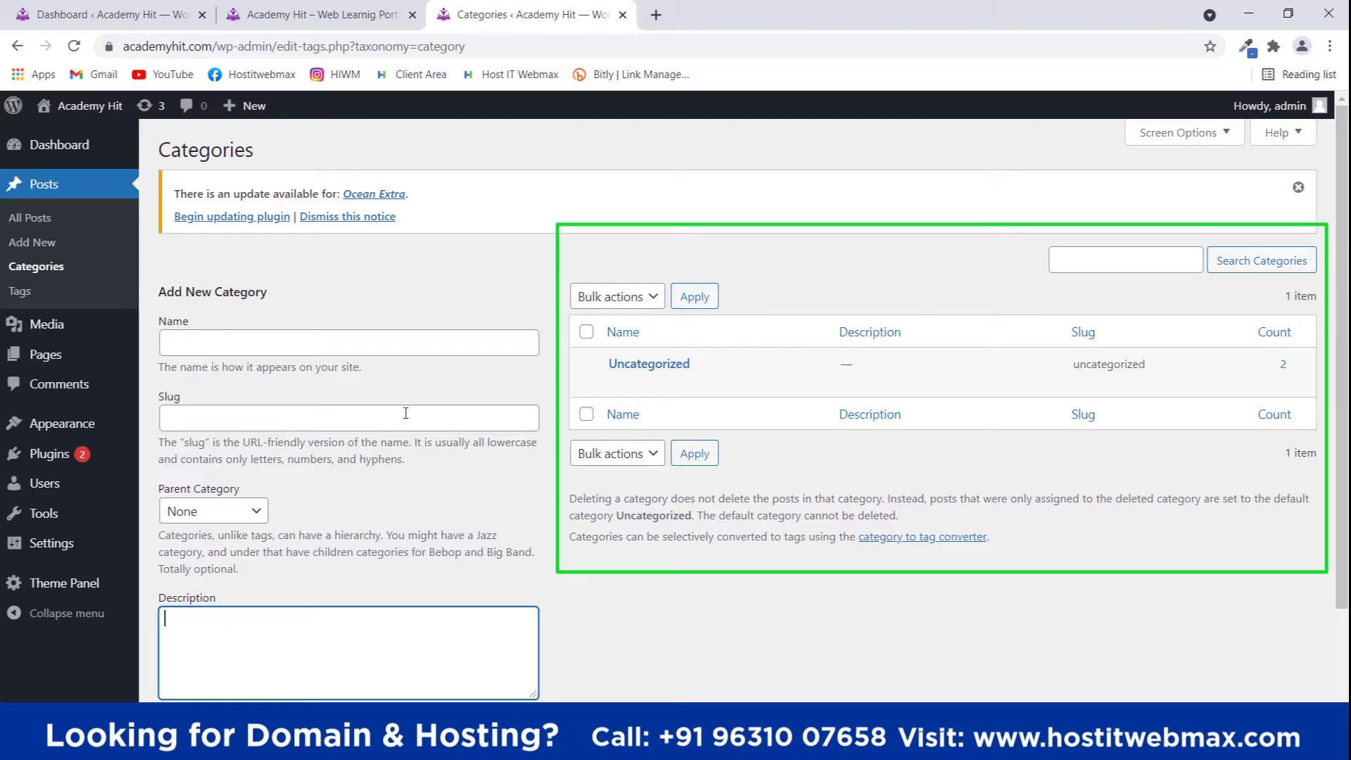
# Step: Enter "Web Development" as the name of the new category
pyautogui.click(462, 345)
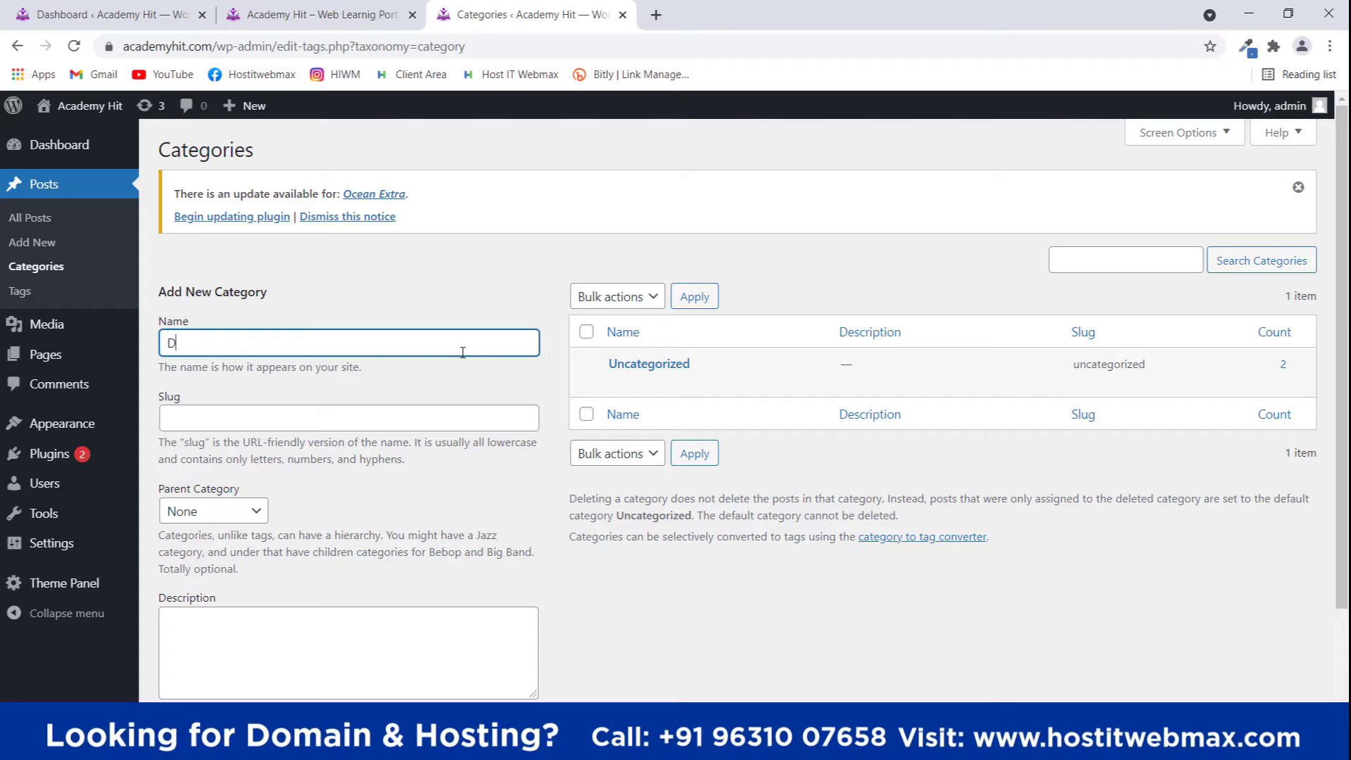
pyautogui.write('D')
pyautogui.press('BackSpace')
pyautogui.write('Web Devel')
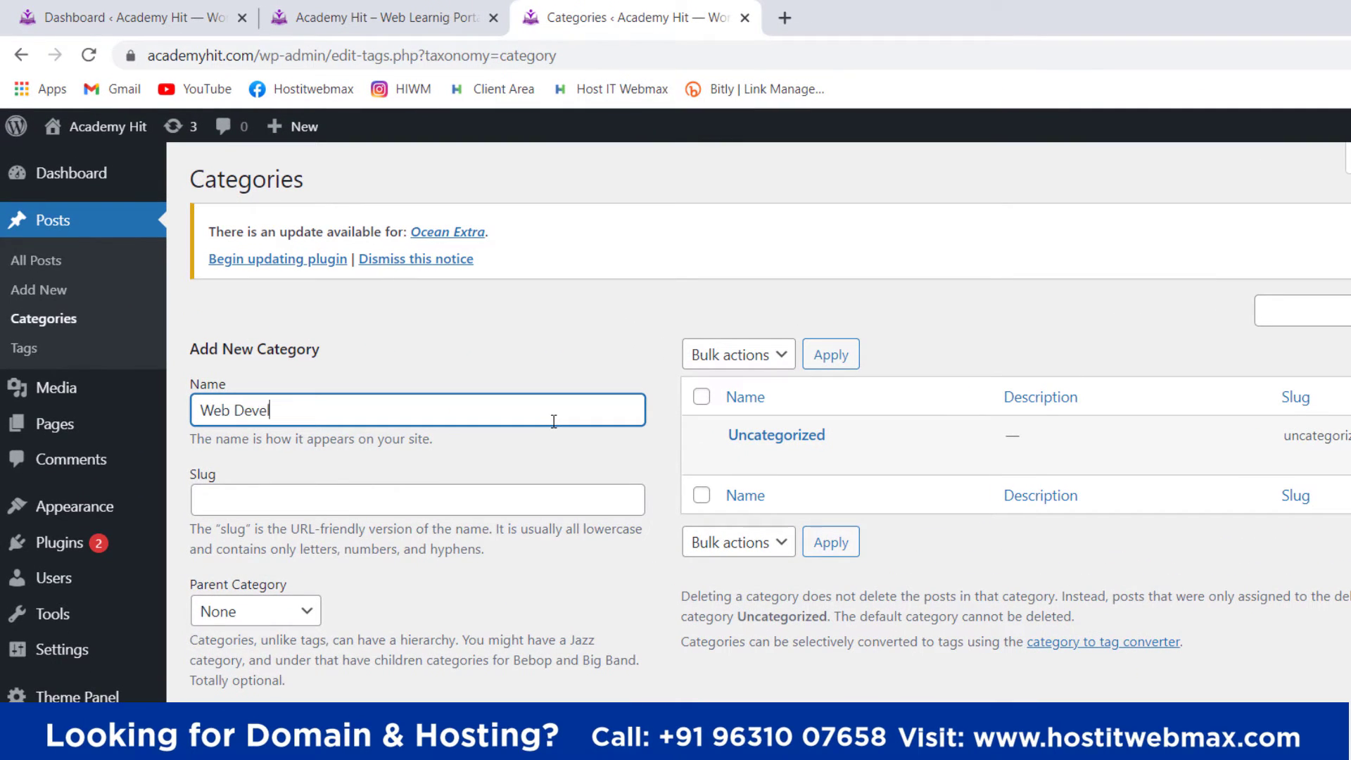
pyautogui.write('opment')
# Step: Give the category the slug "webdev", keep its parent as None and its description empty, and add it
pyautogui.click(245, 500)
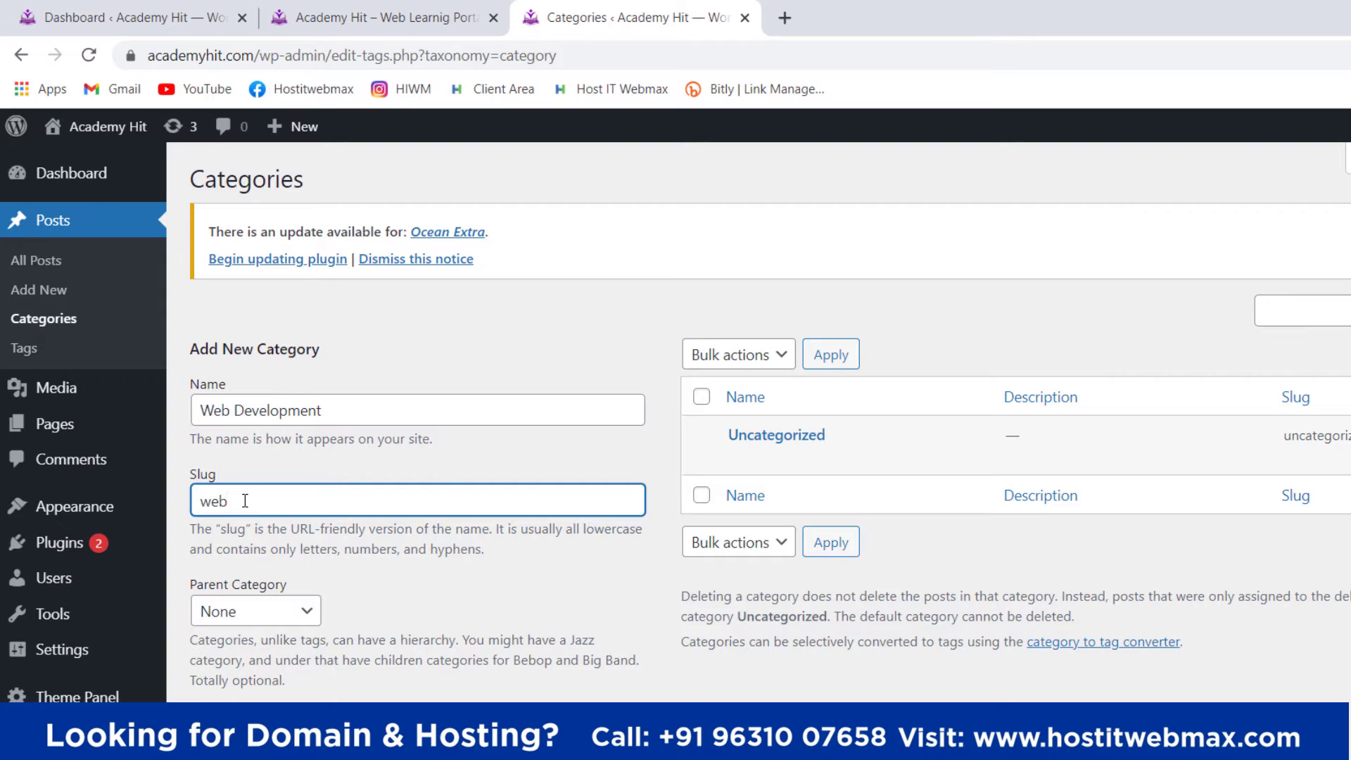
pyautogui.click(302, 615)
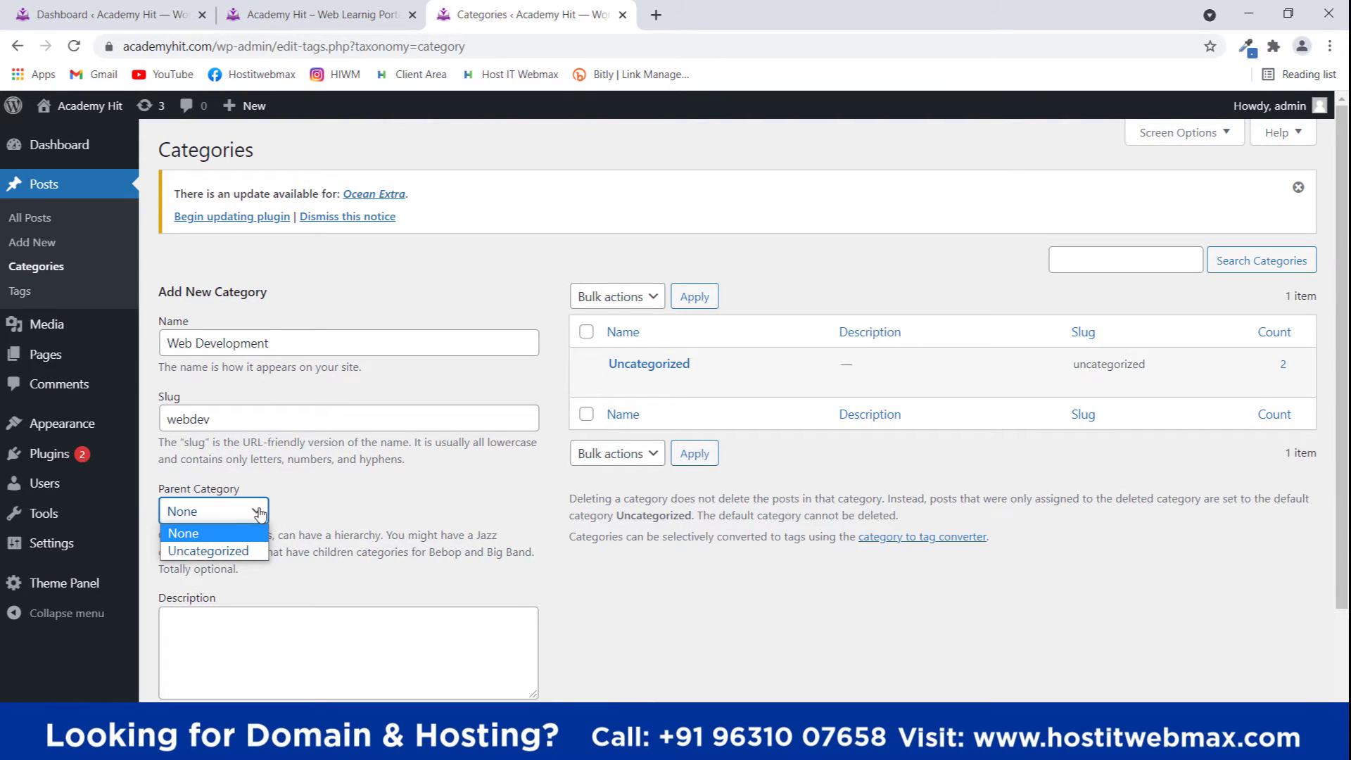
pyautogui.click(292, 652)
pyautogui.scroll(-1, 339, 620)
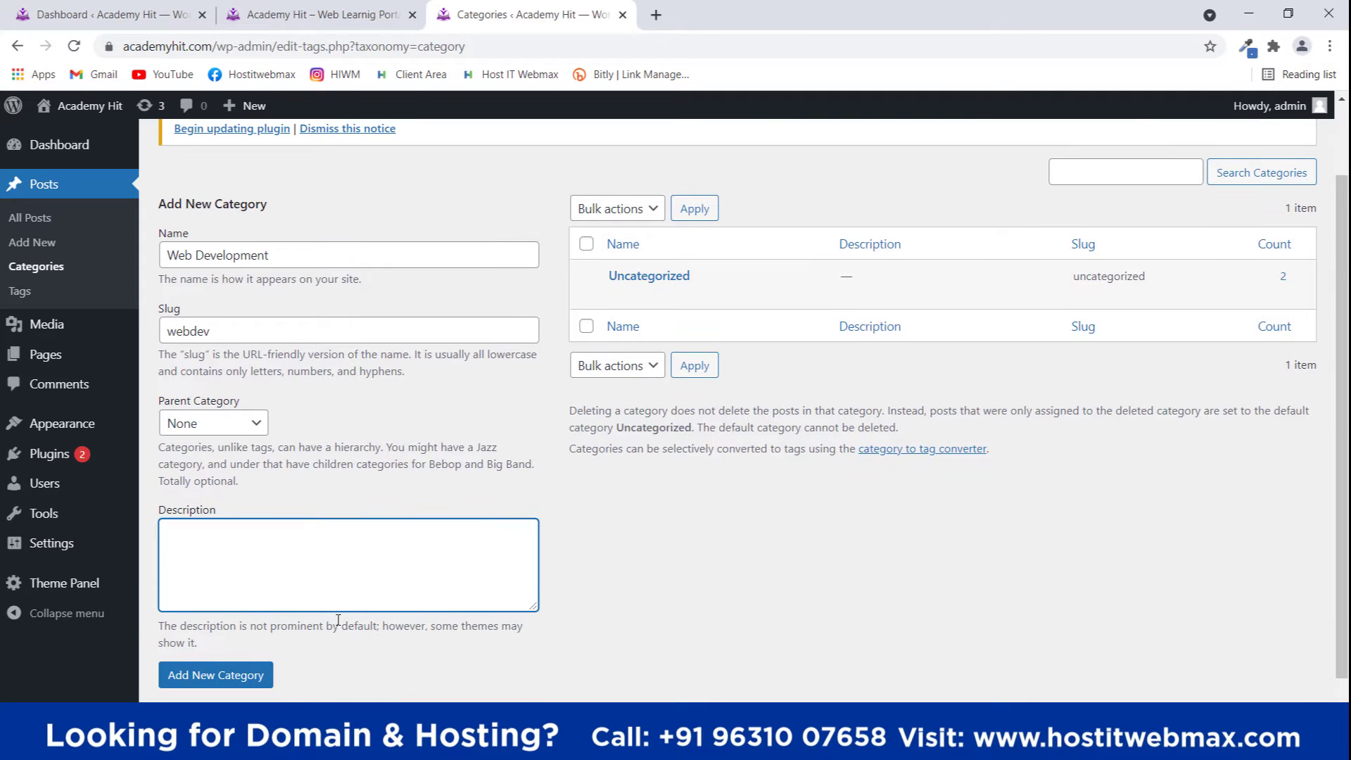
pyautogui.click(218, 677)
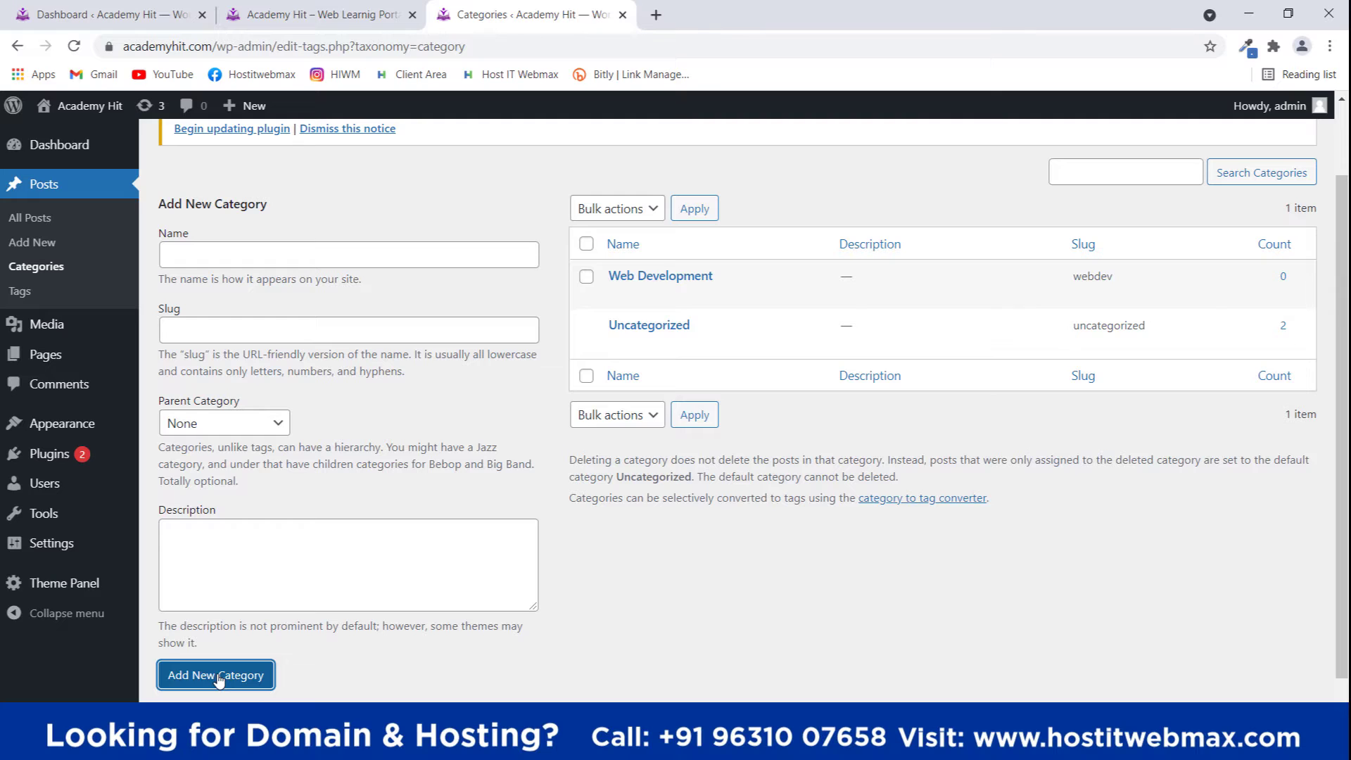
# Step: View the Web Development category's public page in a new tab, check the slug in its address, and return to the categories list
pyautogui.moveTo(639, 275)
pyautogui.rightClick(752, 295)
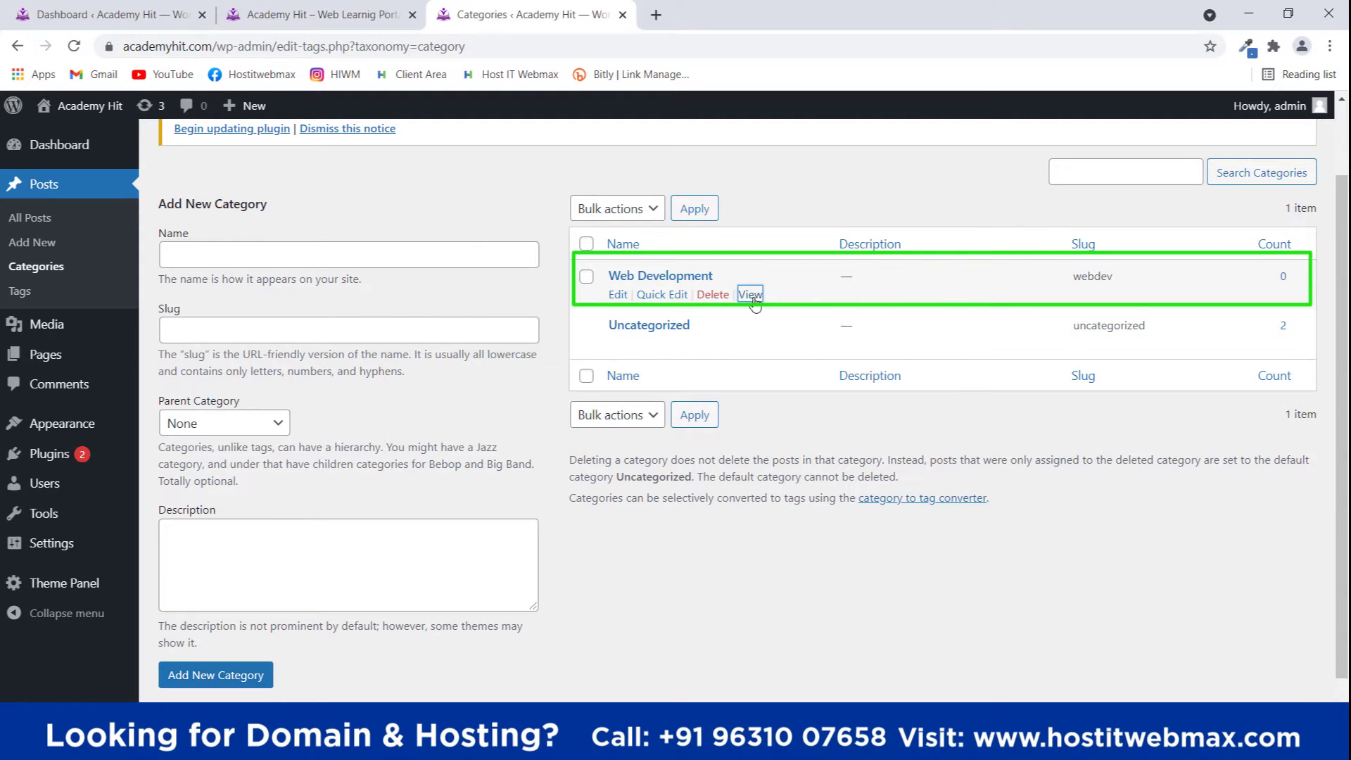
pyautogui.click(811, 310)
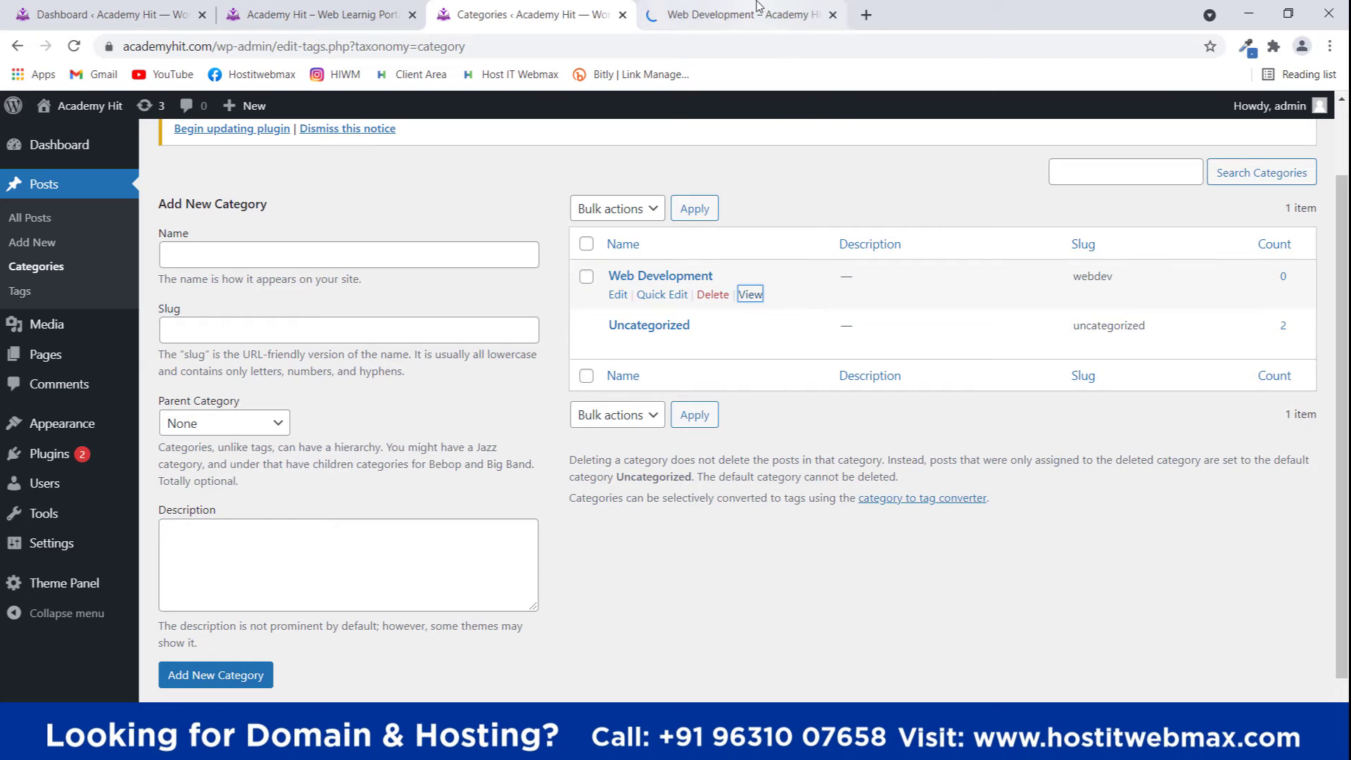
pyautogui.click(774, 15)
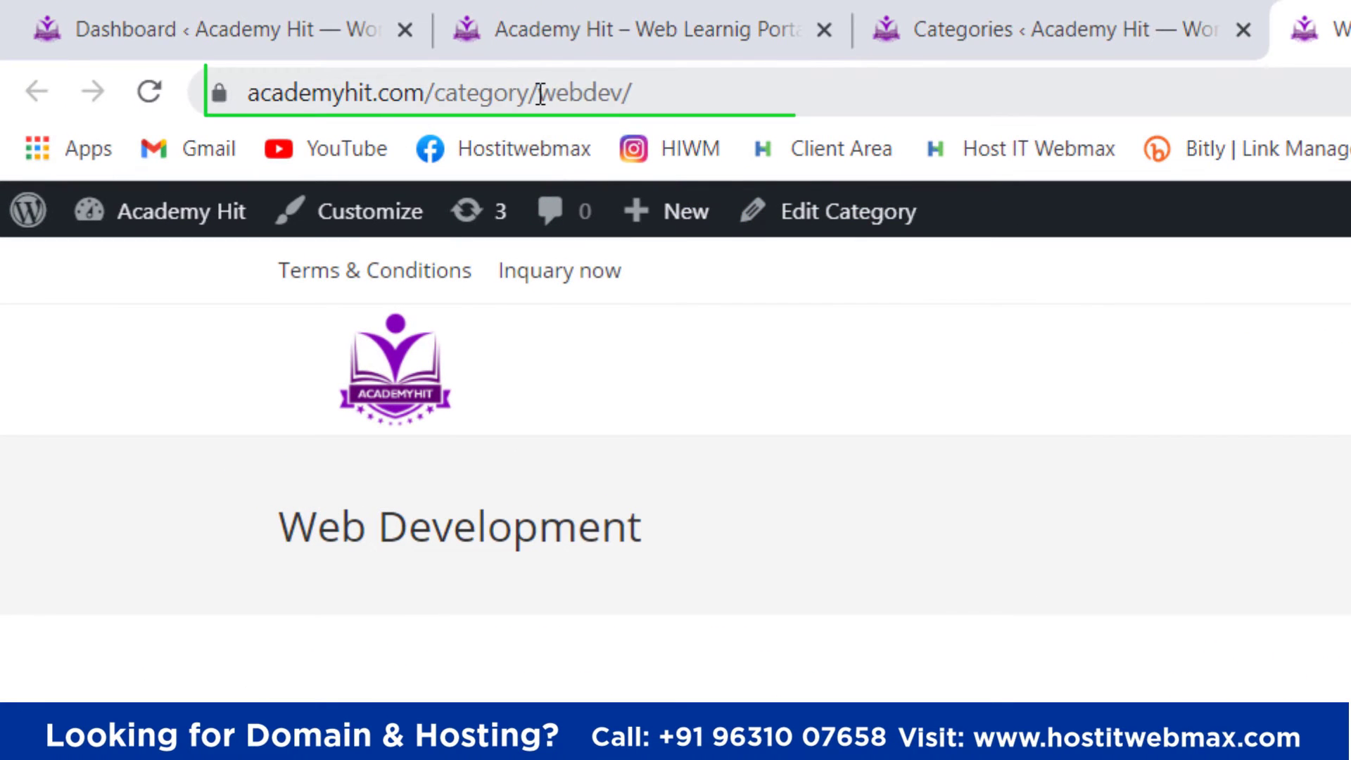
pyautogui.moveTo(537, 94); pyautogui.dragTo(625, 94)
pyautogui.click(753, 85)
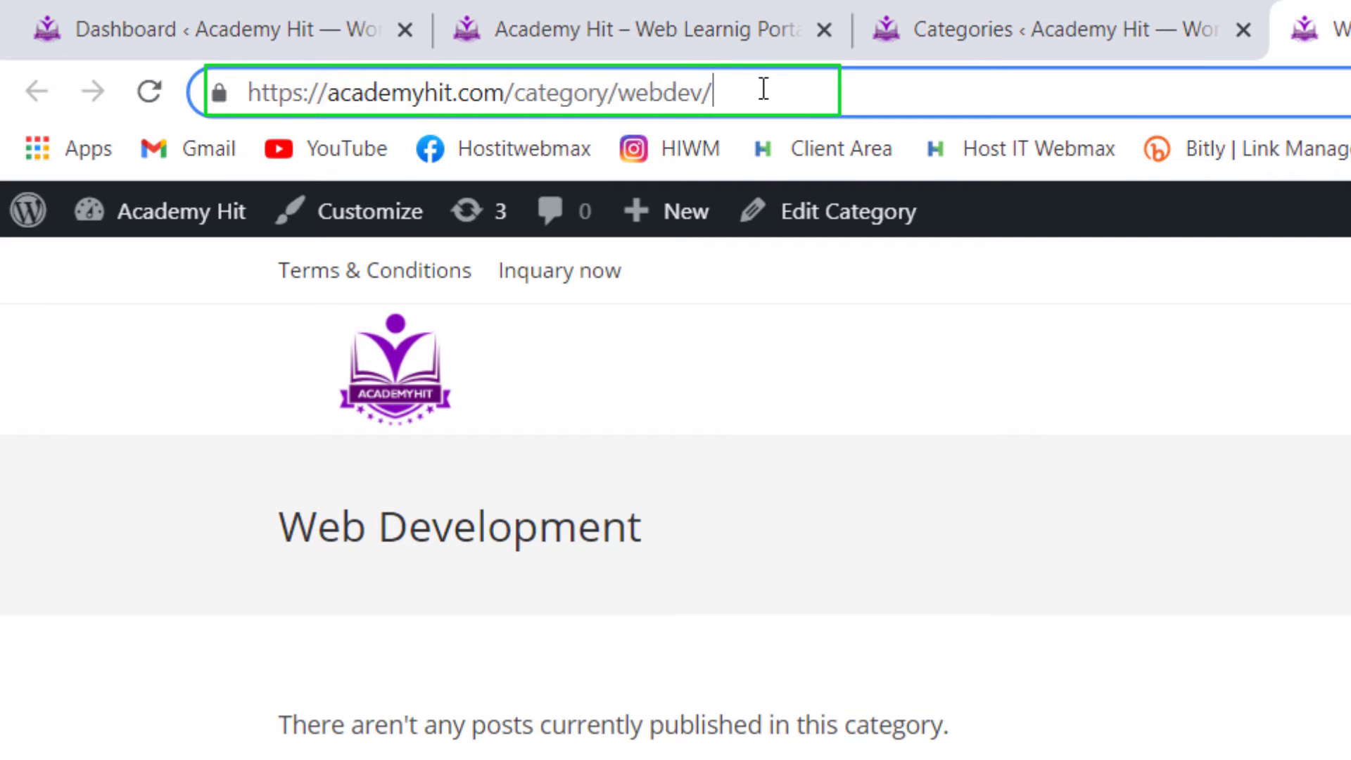
pyautogui.moveTo(763, 87); pyautogui.dragTo(249, 95)
pyautogui.click(1020, 11)
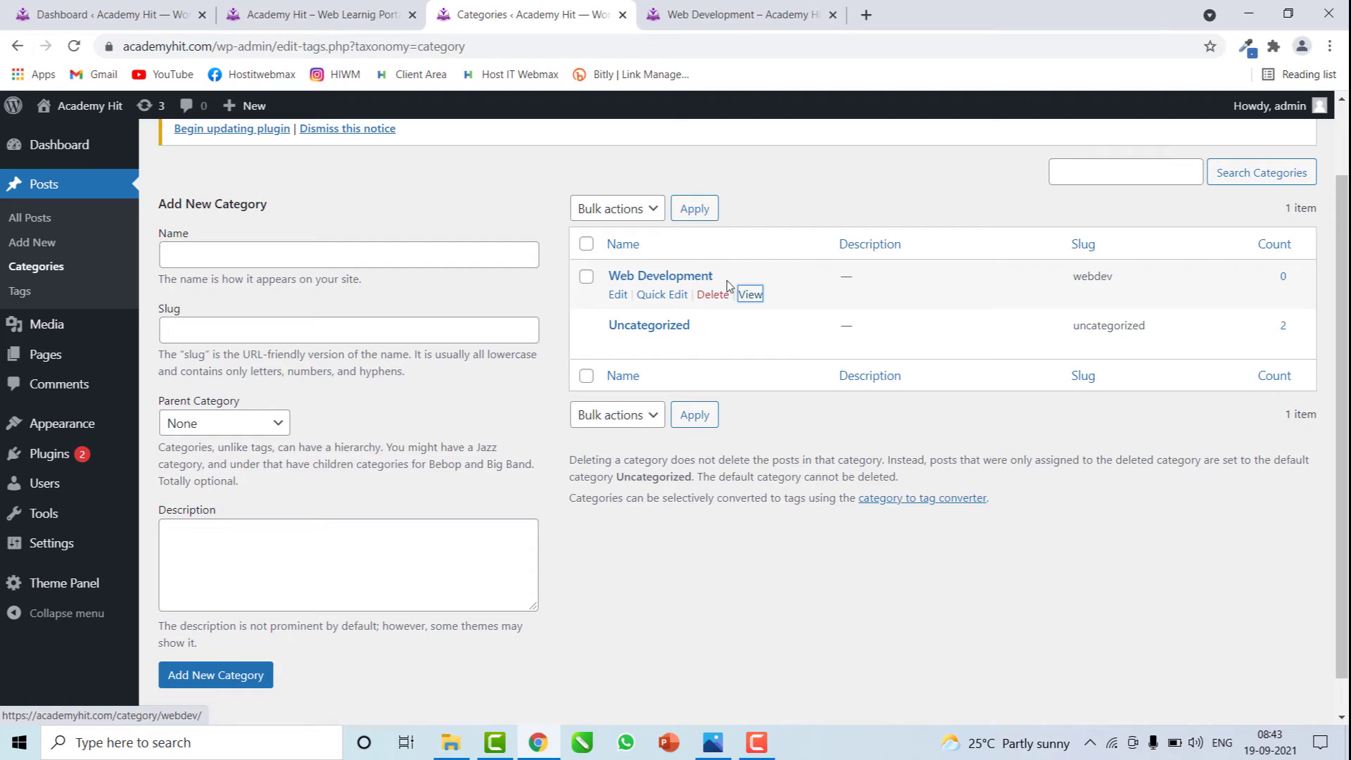
# Step: Update the Web Development category through Quick Edit and again from its full edit page
pyautogui.click(662, 295)
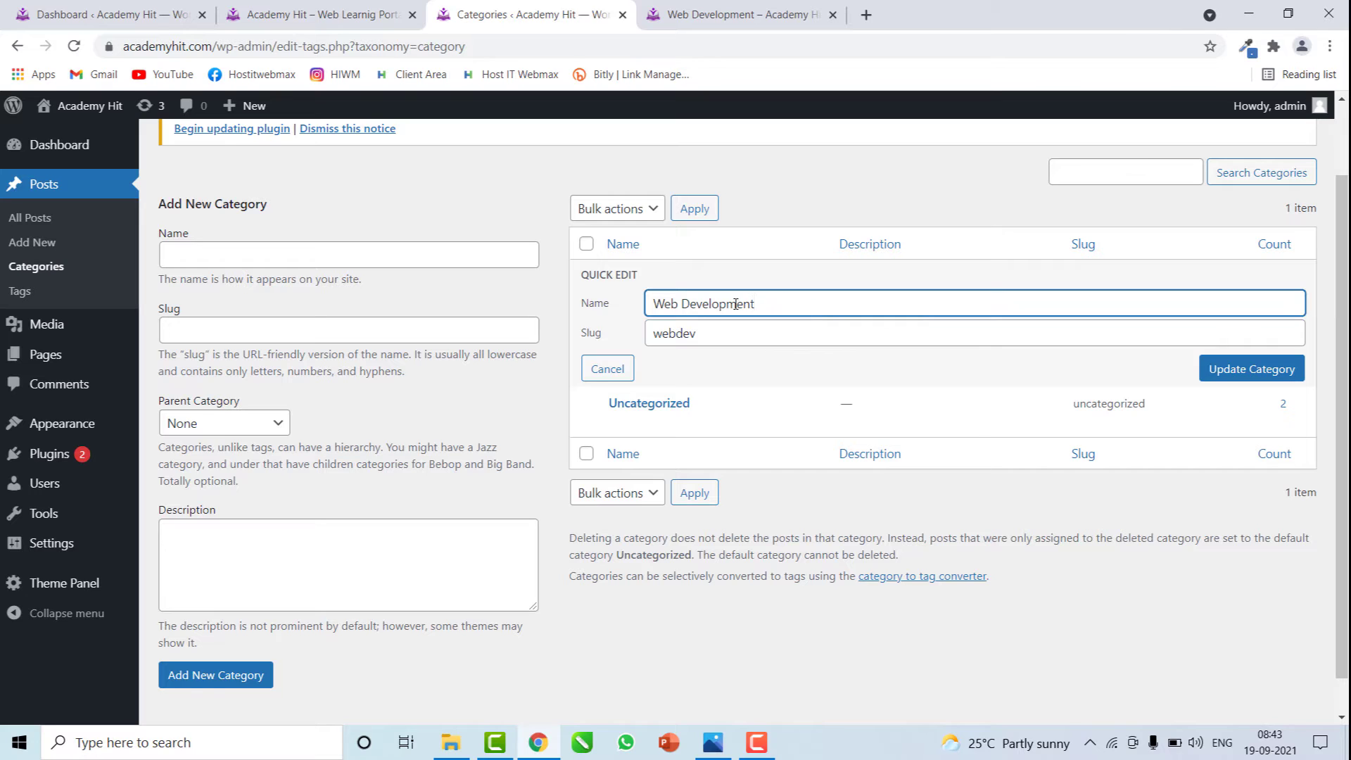
pyautogui.click(1256, 371)
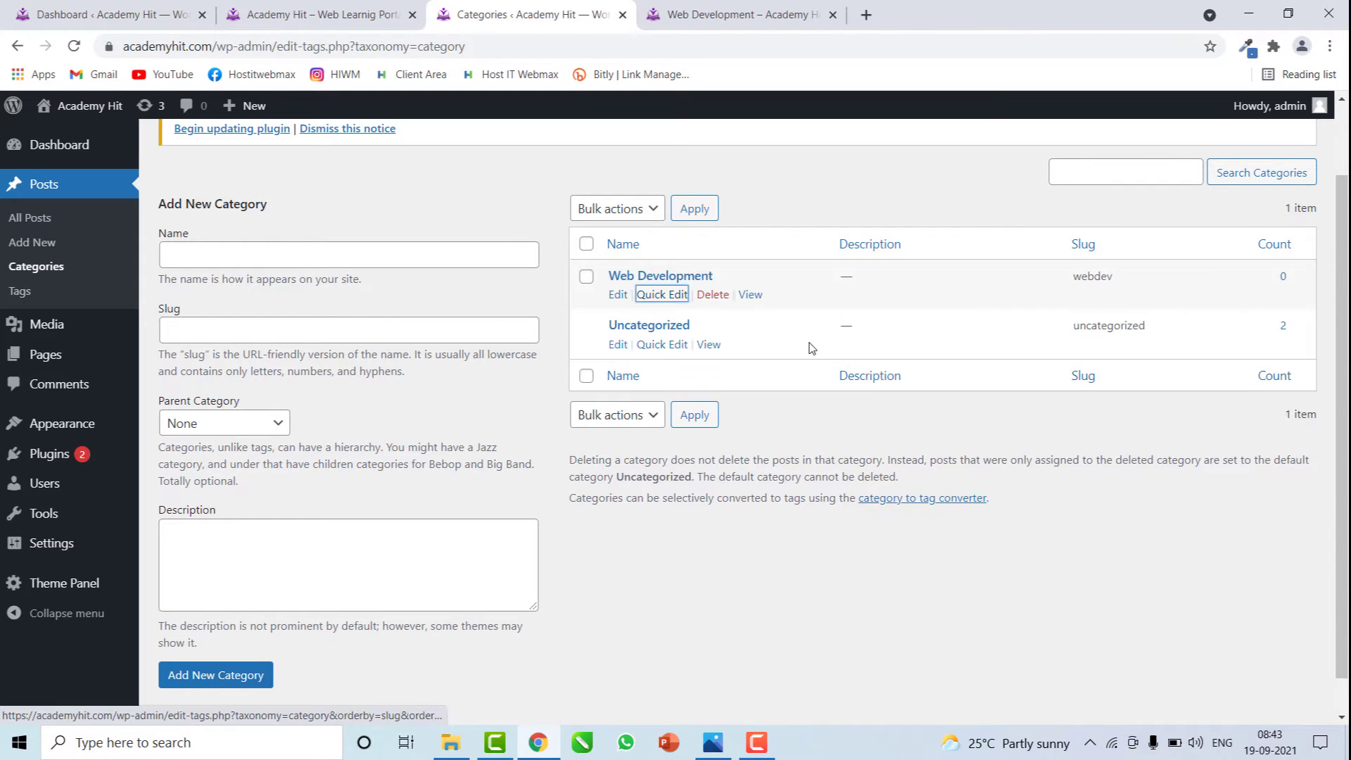
pyautogui.click(618, 296)
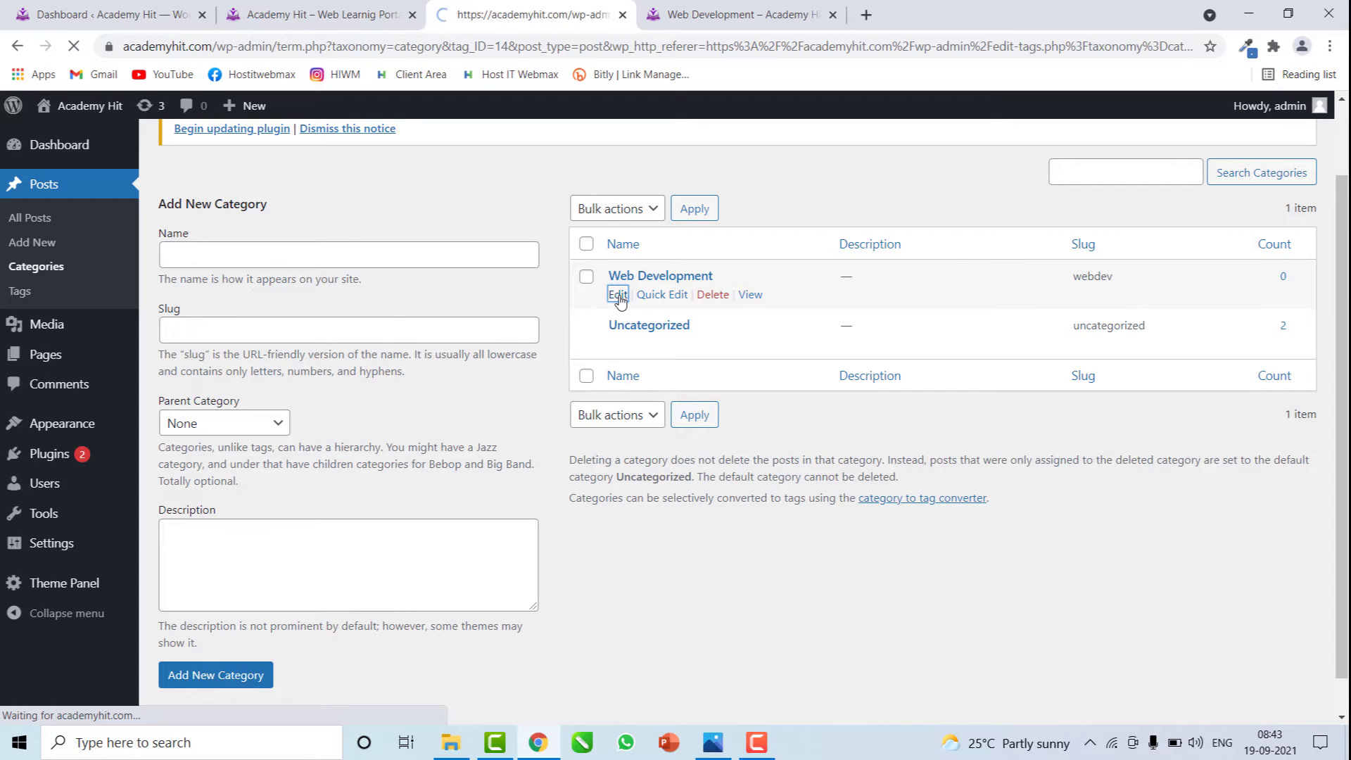
pyautogui.scroll(-1, 527, 515)
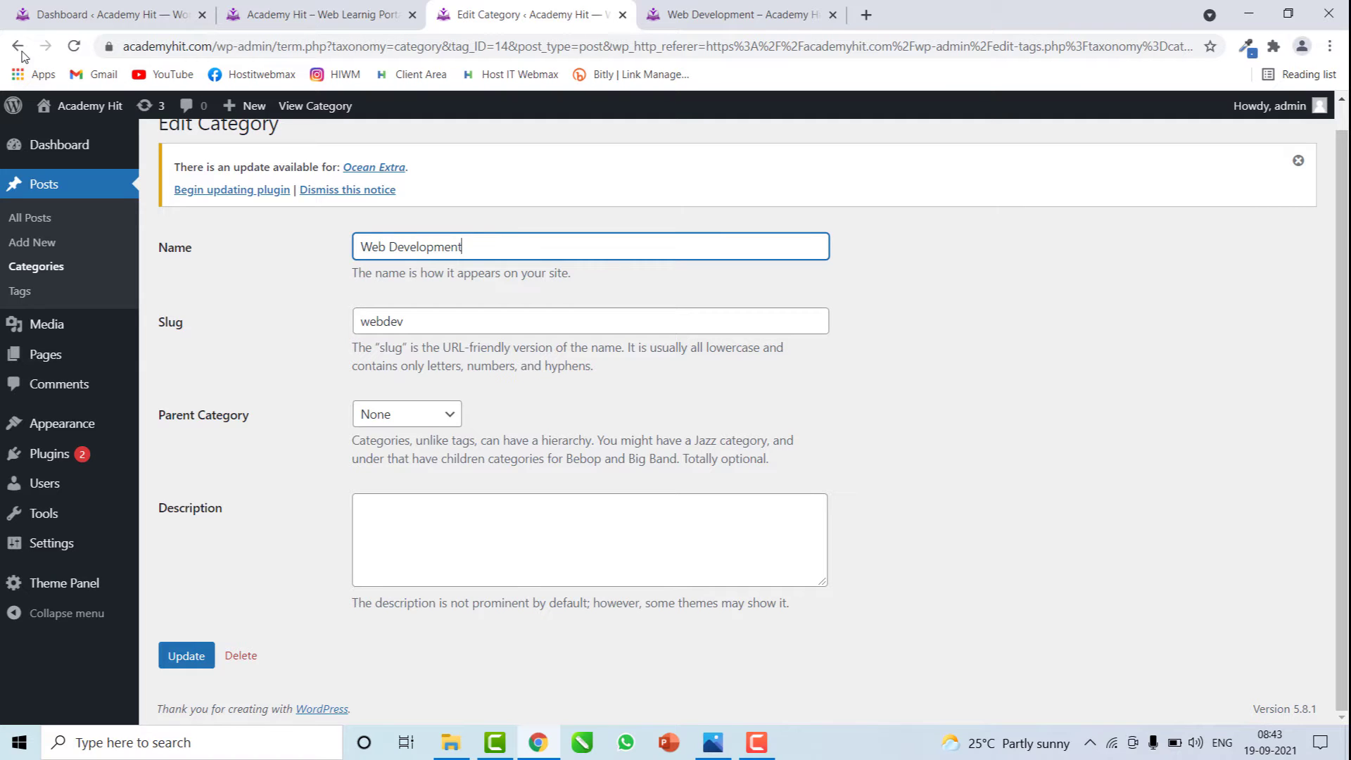
pyautogui.click(188, 658)
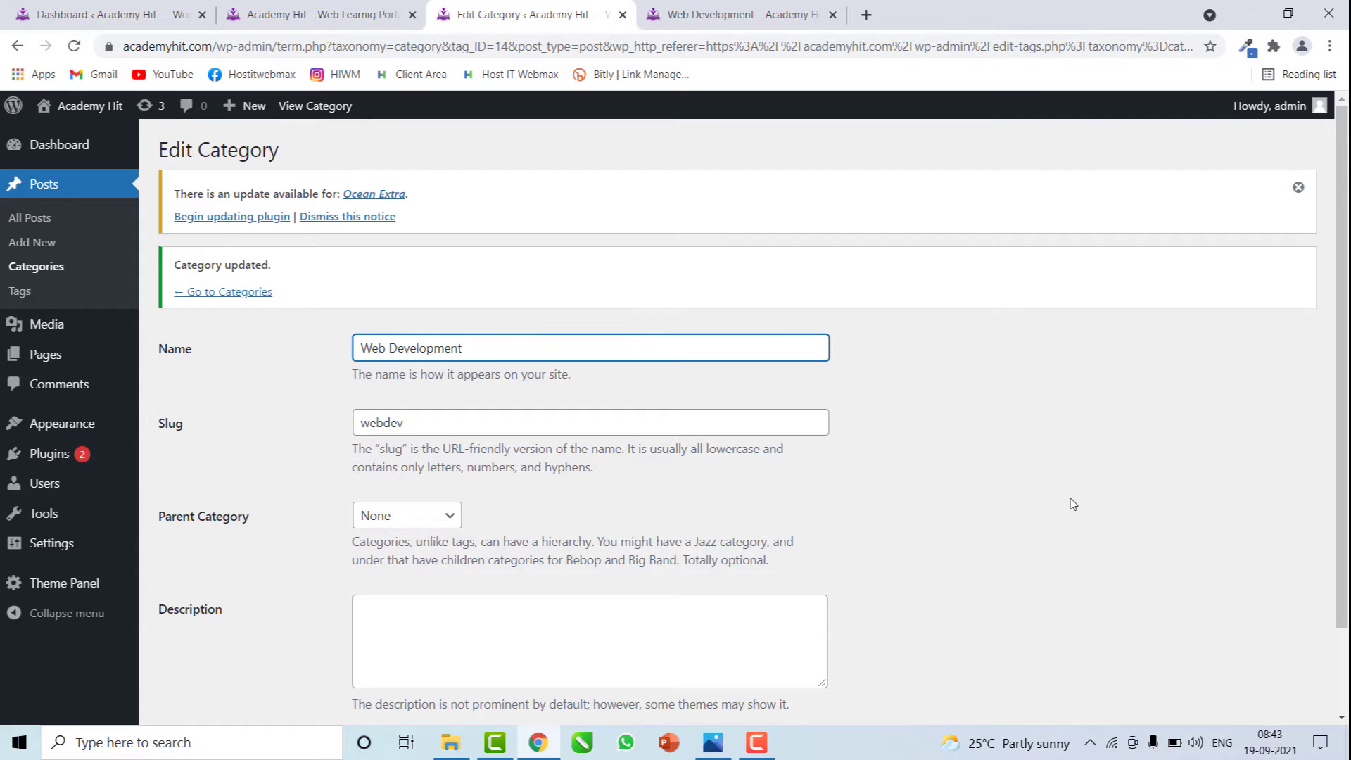
pyautogui.scroll(-2, 1073, 504)
pyautogui.scroll(2, 1073, 504)
pyautogui.scroll(-2, 211, 625)
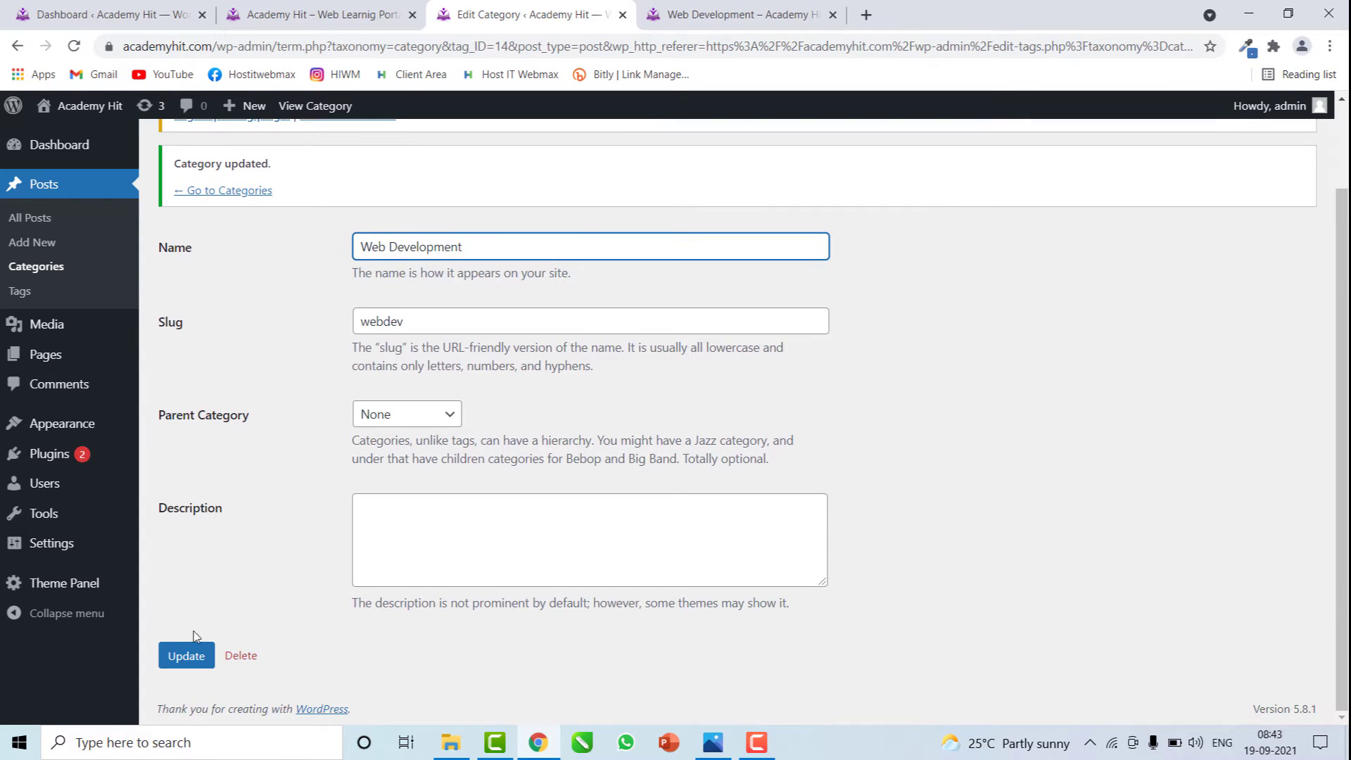
pyautogui.click(188, 656)
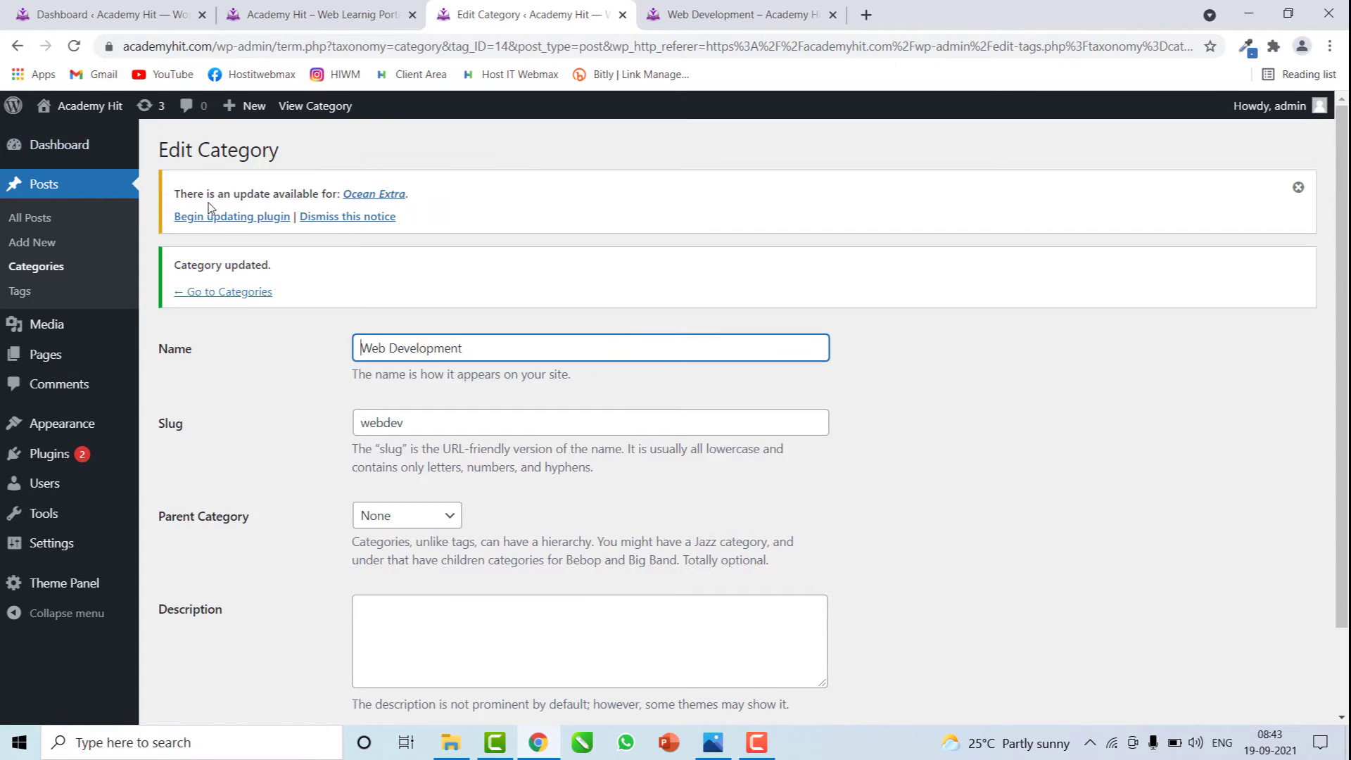
# Step: Leave the category's edit page and reopen the categories list for posts
pyautogui.click(17, 48)
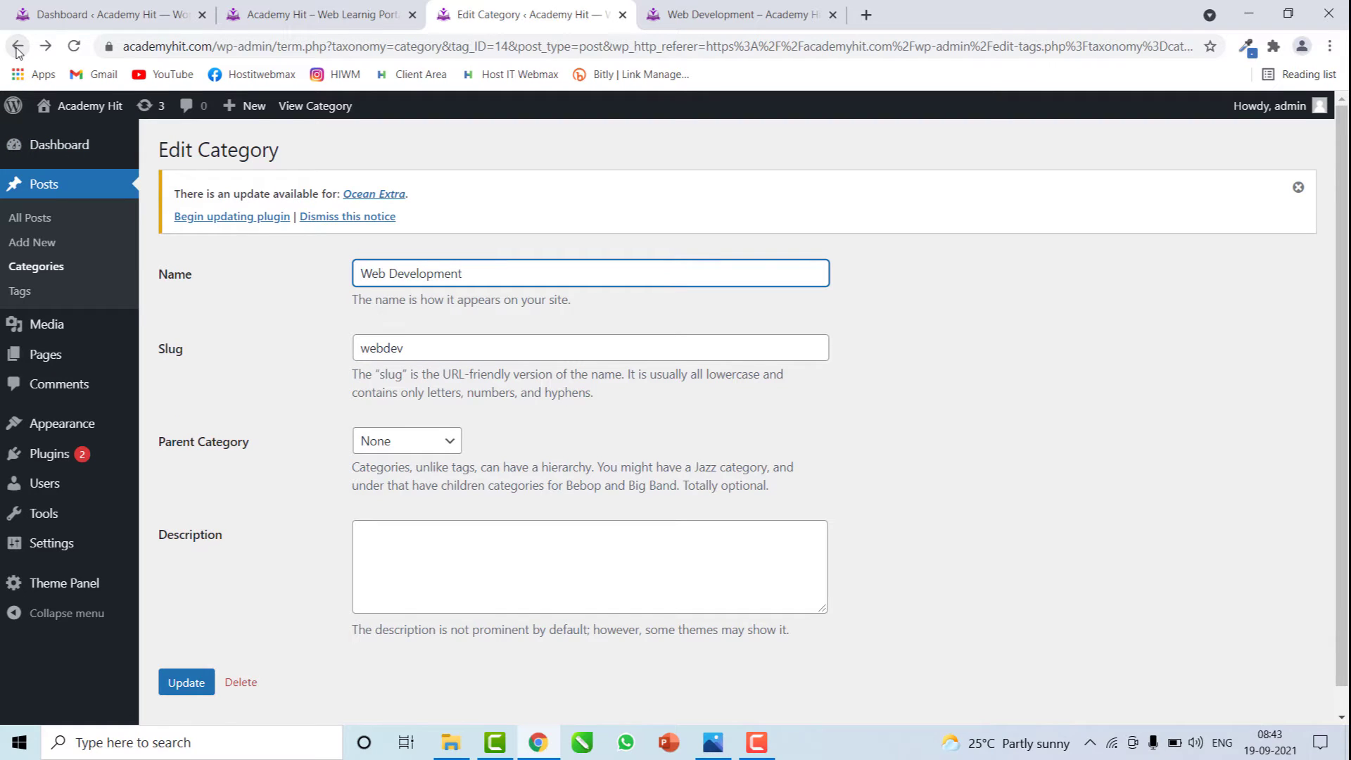
pyautogui.click(84, 188)
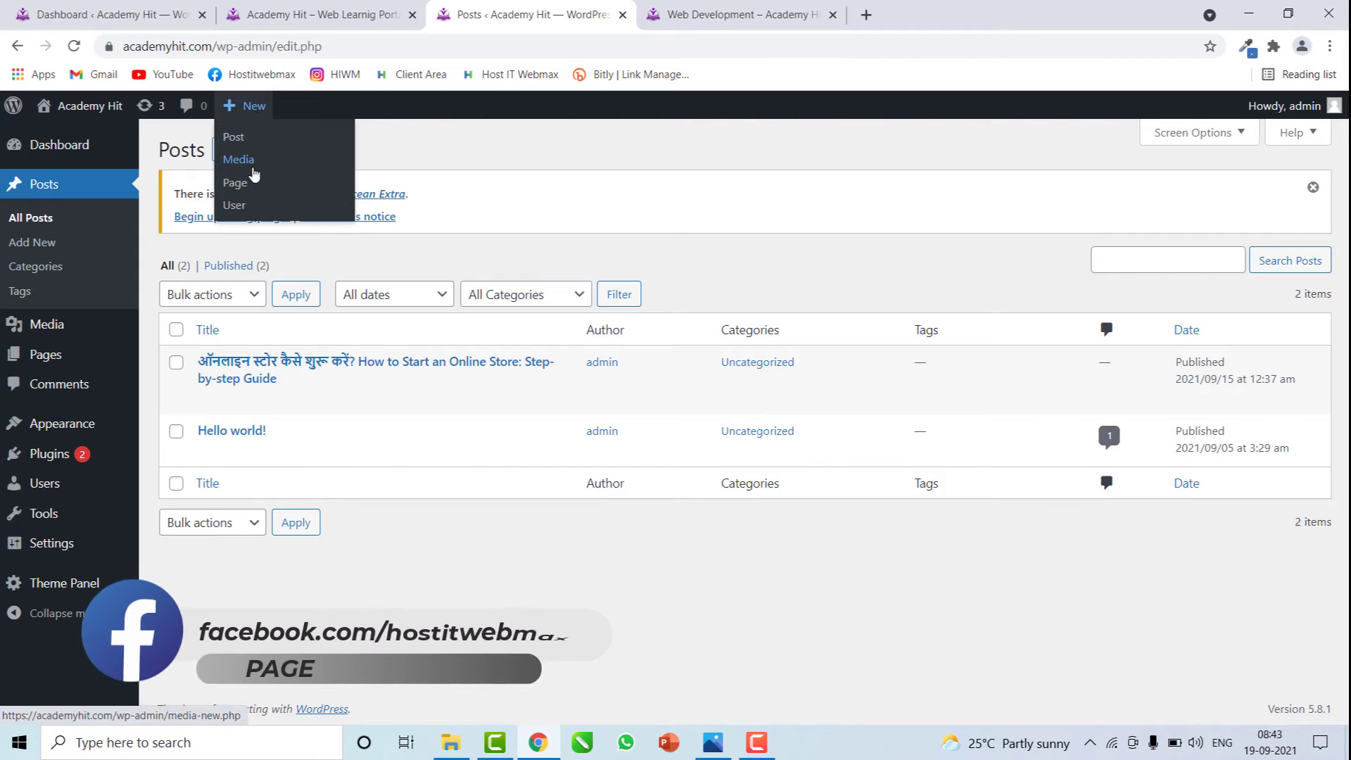
pyautogui.click(53, 268)
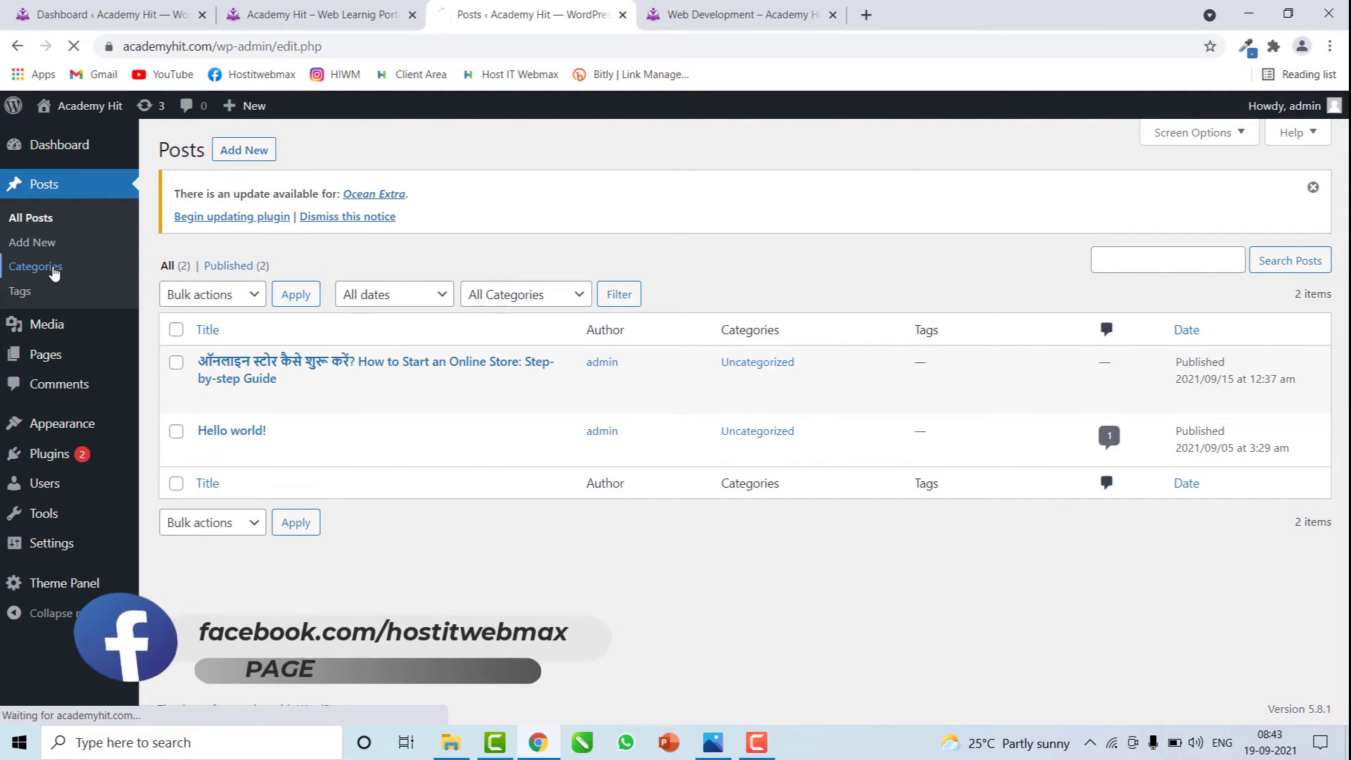
pyautogui.scroll(-2, 703, 405)
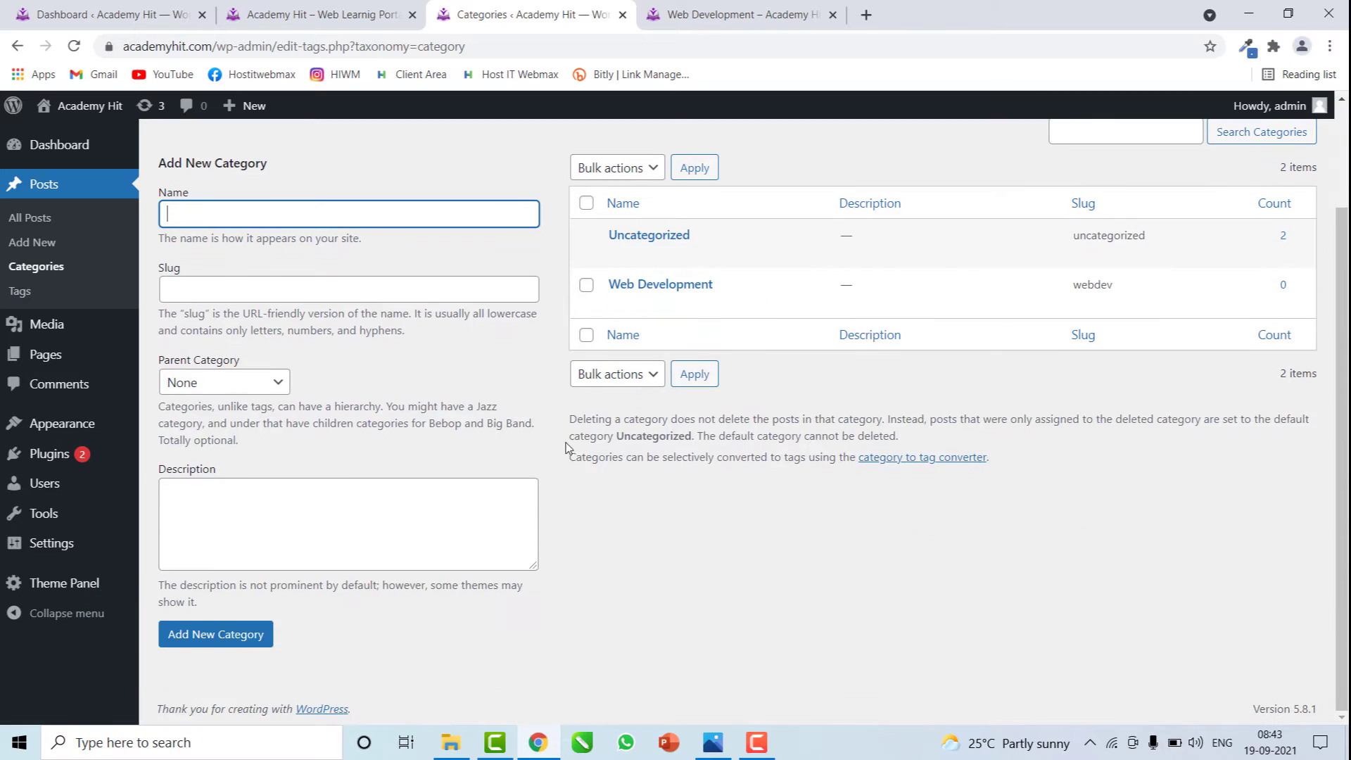
pyautogui.scroll(1, 651, 404)
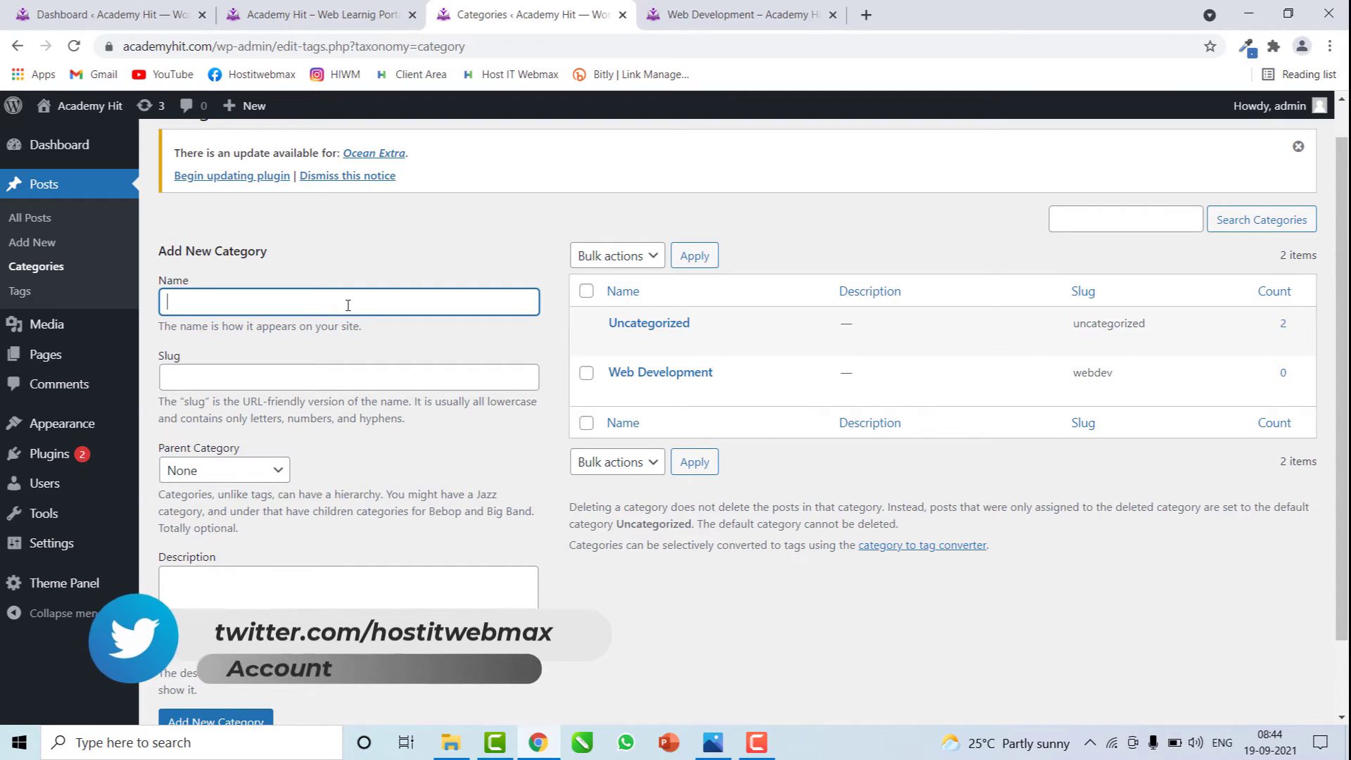
# Step: Add an HTML category with the slug "html" and Web Development as its parent
pyautogui.write('HTML')
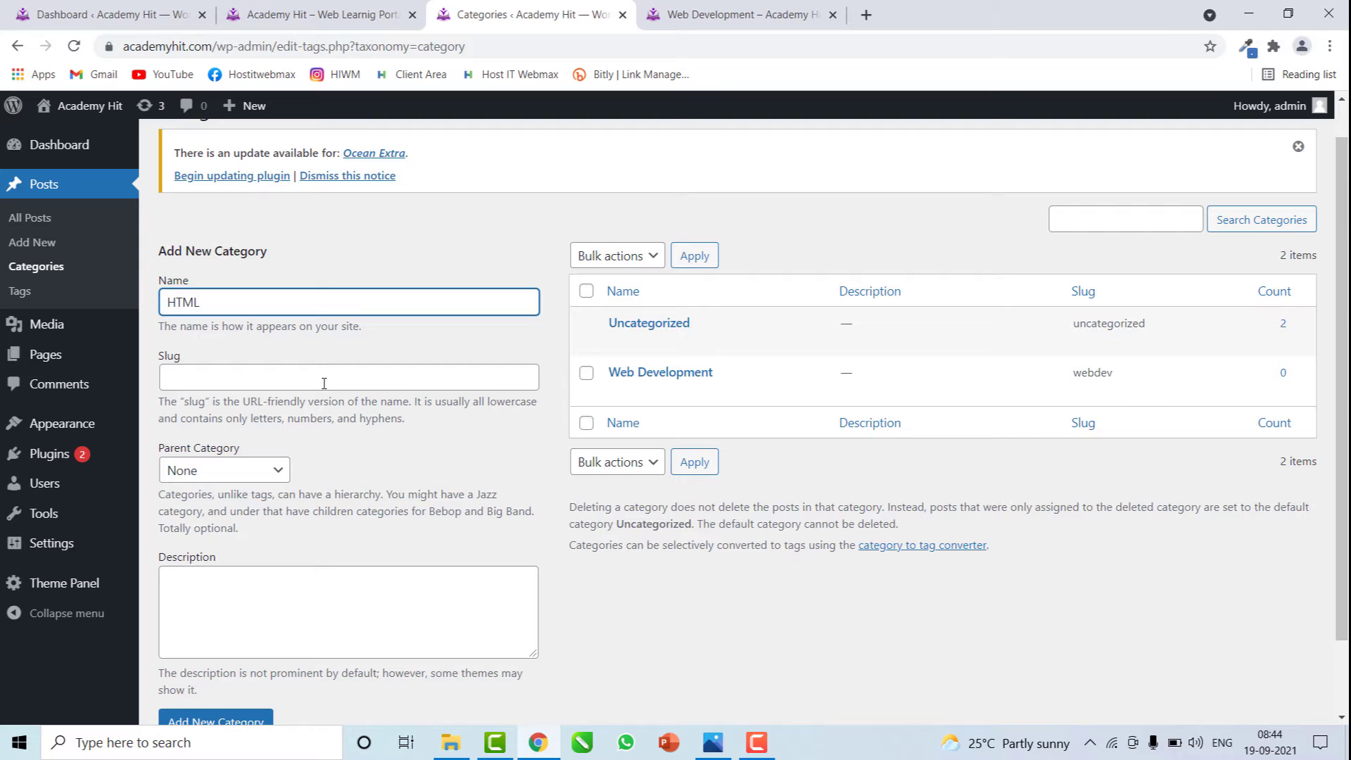
pyautogui.click(324, 383)
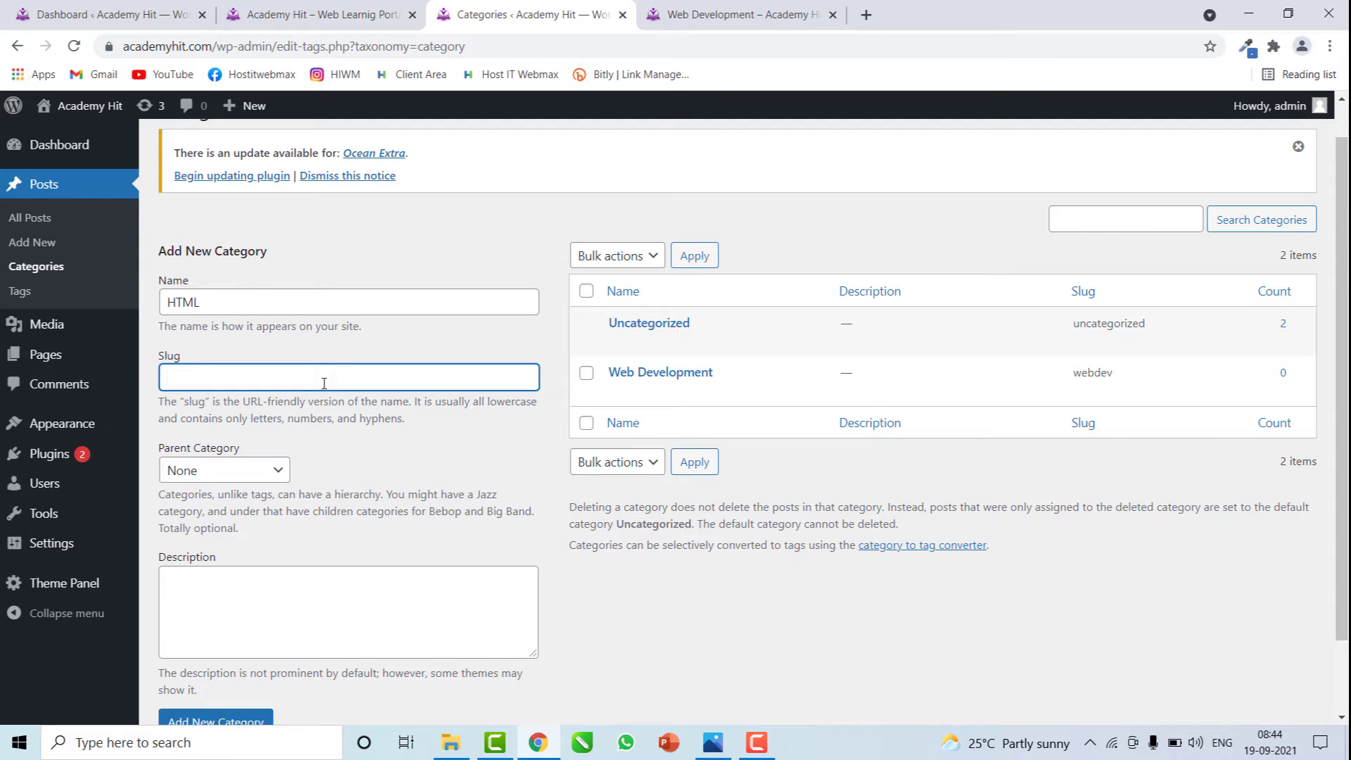
pyautogui.scroll(-1, 324, 383)
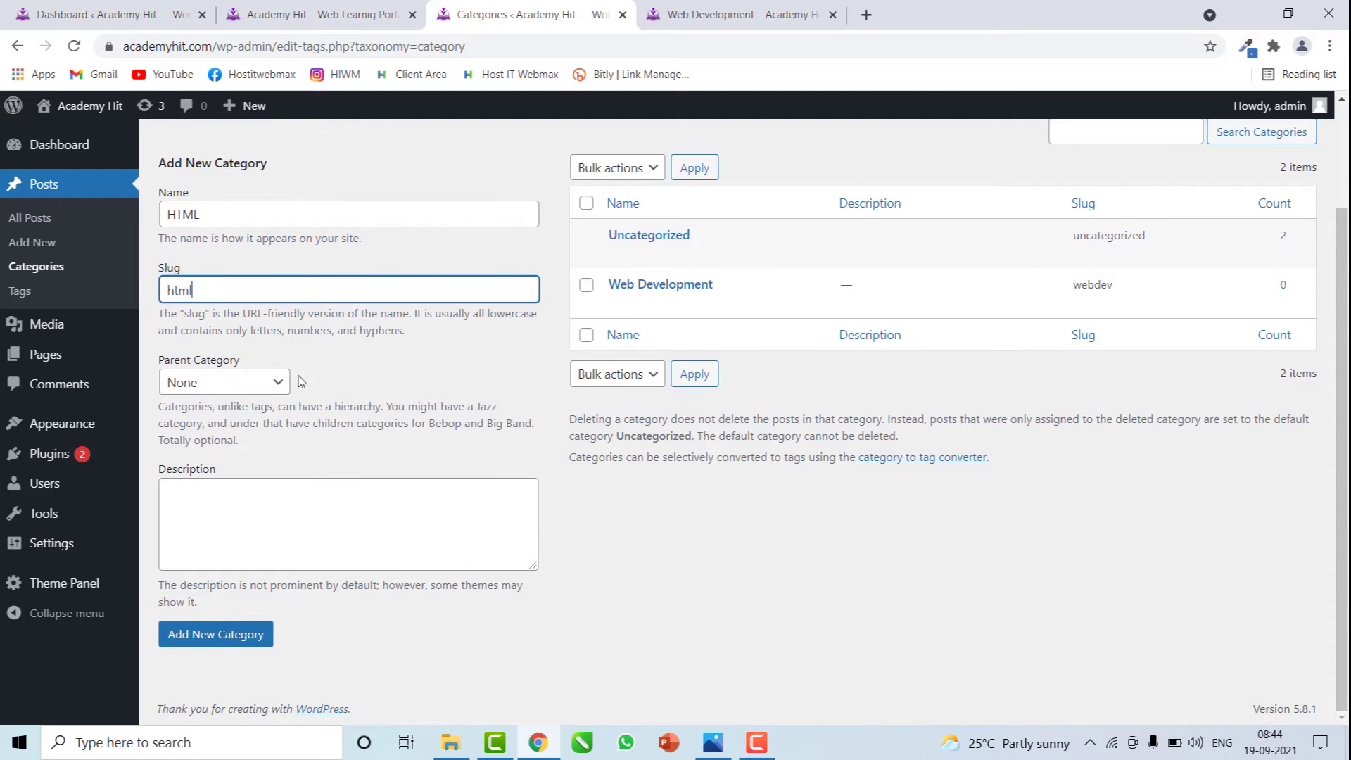
pyautogui.click(279, 382)
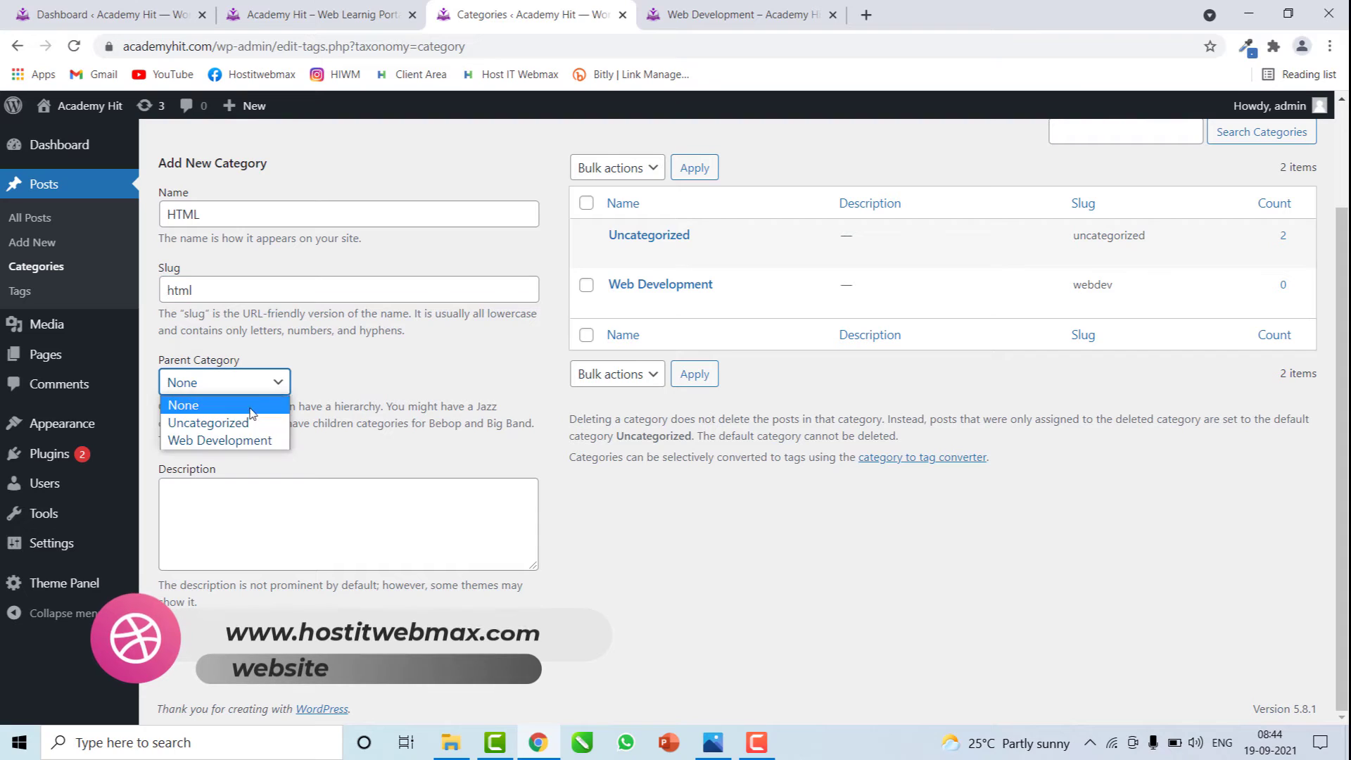
pyautogui.click(241, 442)
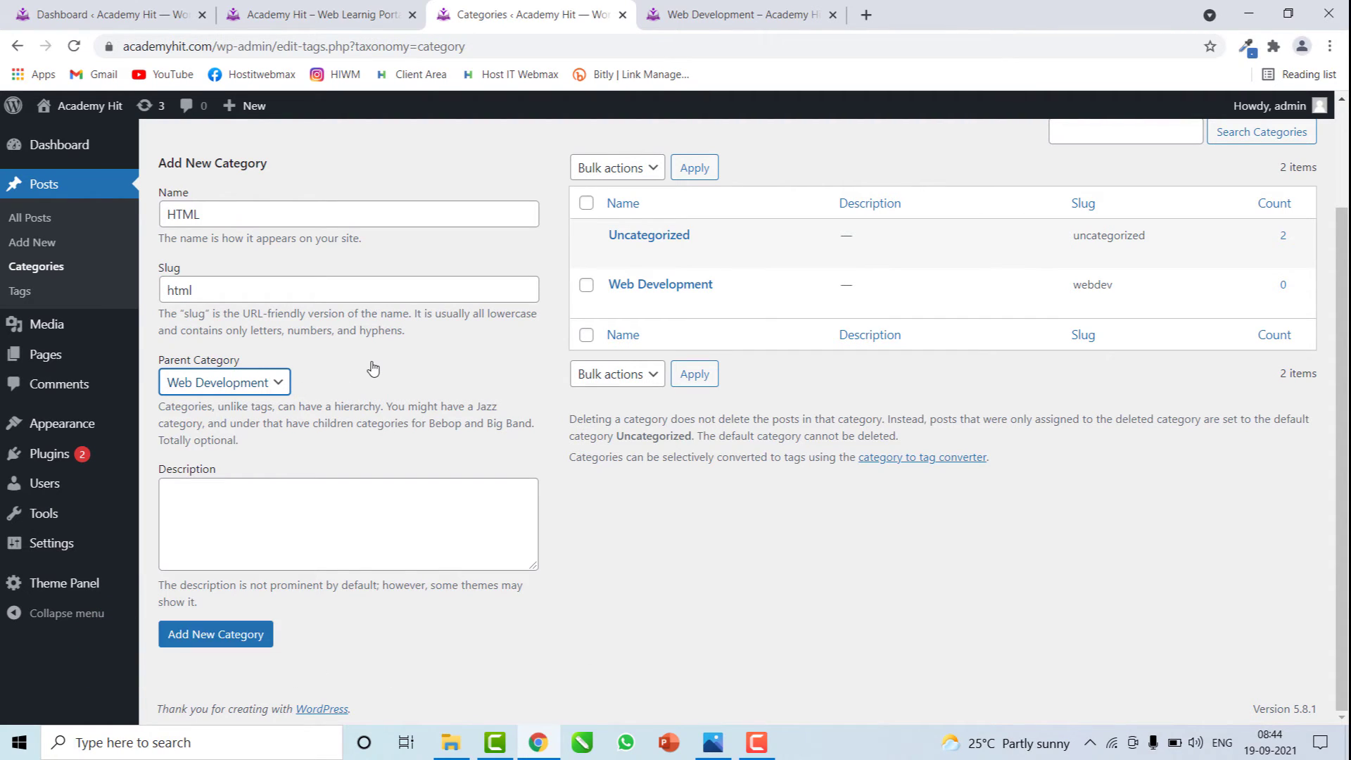
pyautogui.click(290, 514)
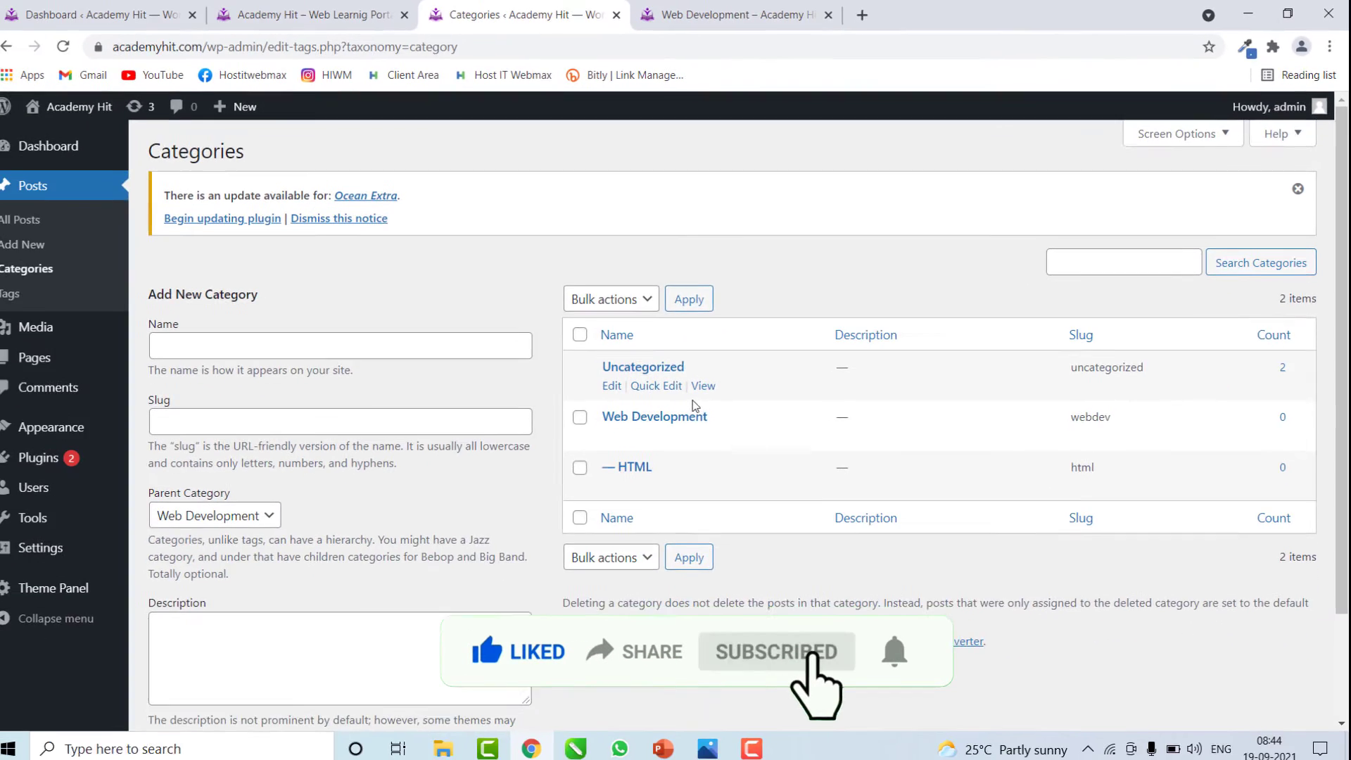
pyautogui.scroll(-1, 693, 412)
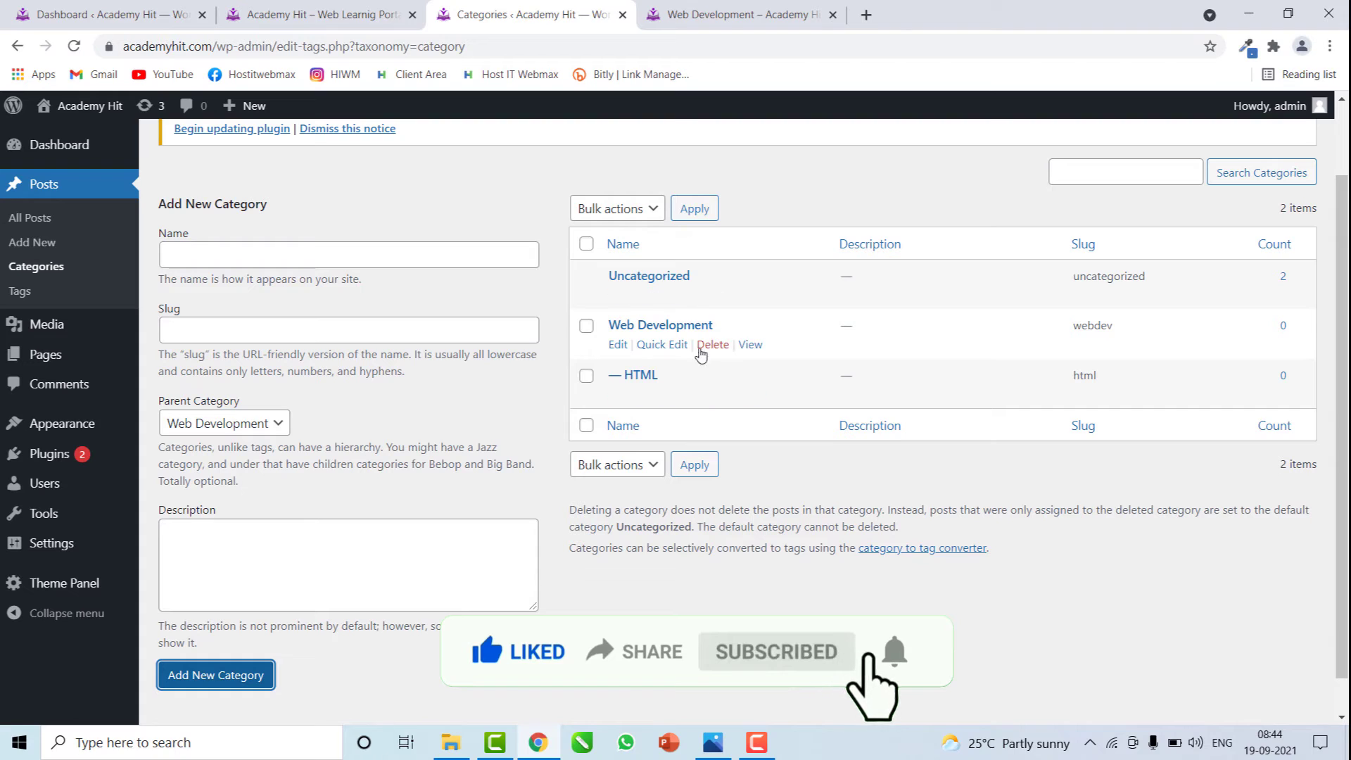
# Step: Set up another new category named "Digital Marketing" with its parent set to None
pyautogui.click(290, 257)
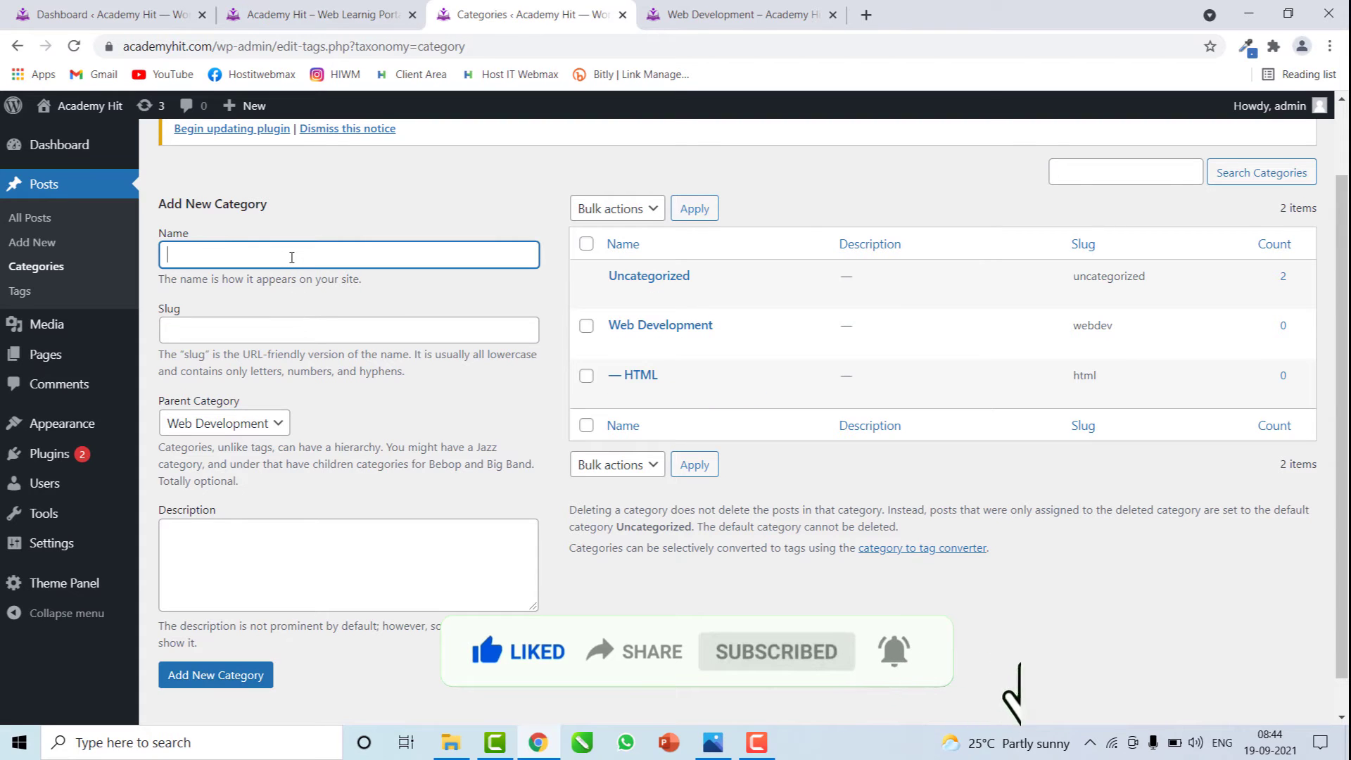
pyautogui.scroll(-1, 195, 276)
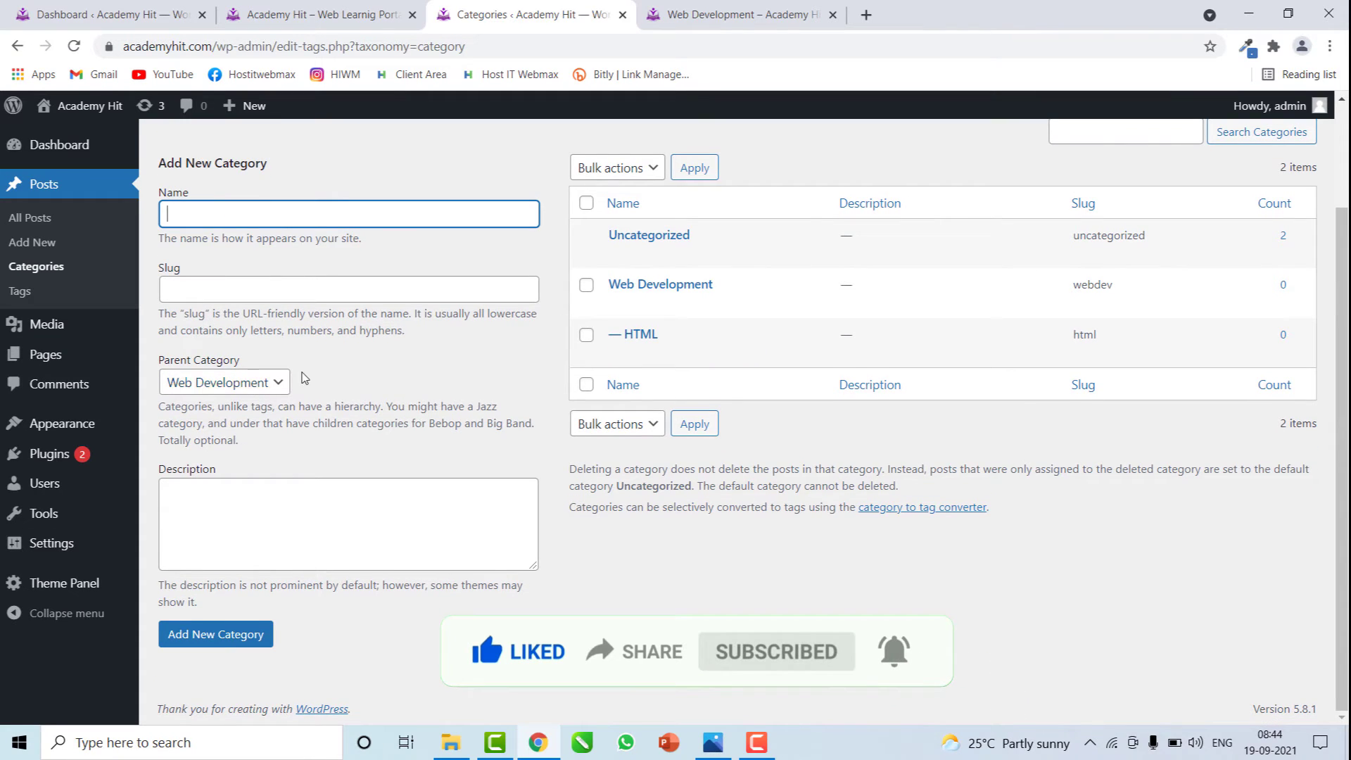
pyautogui.click(281, 380)
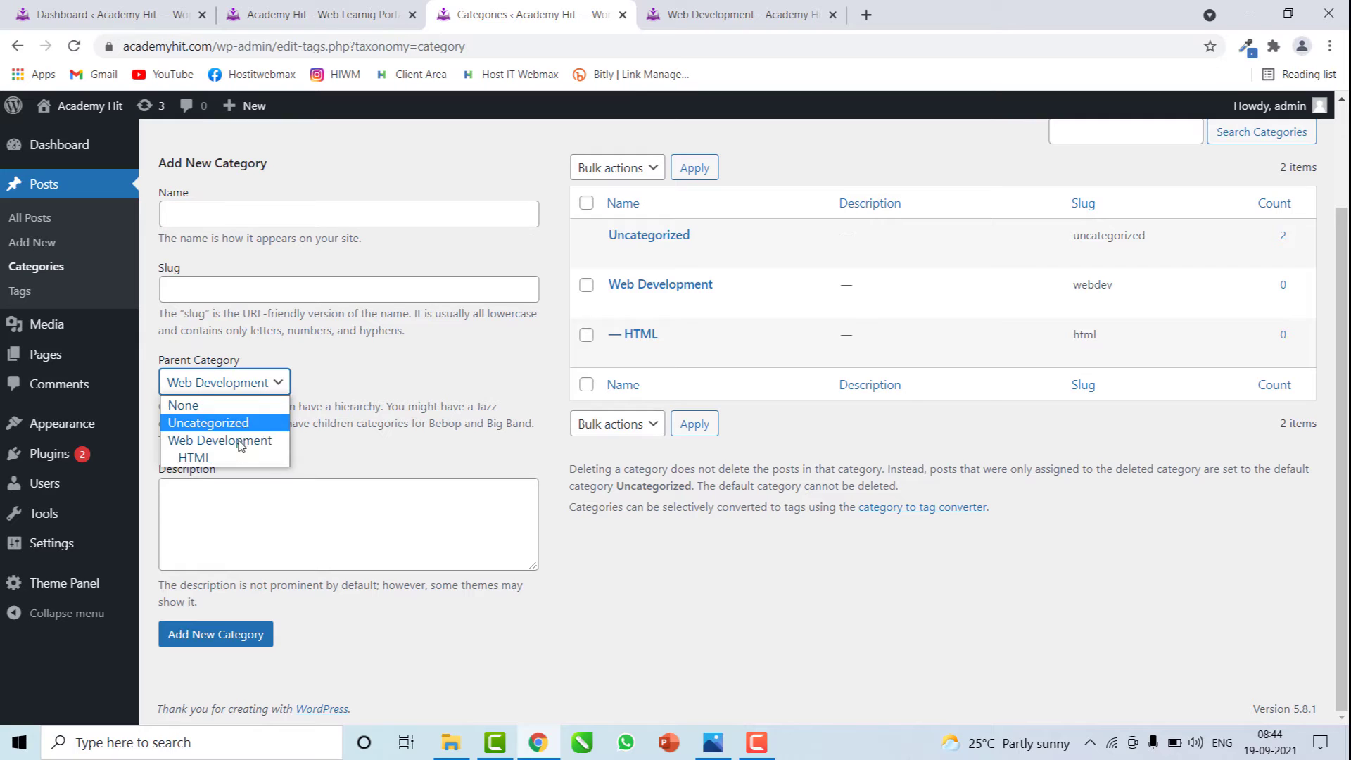
pyautogui.click(234, 407)
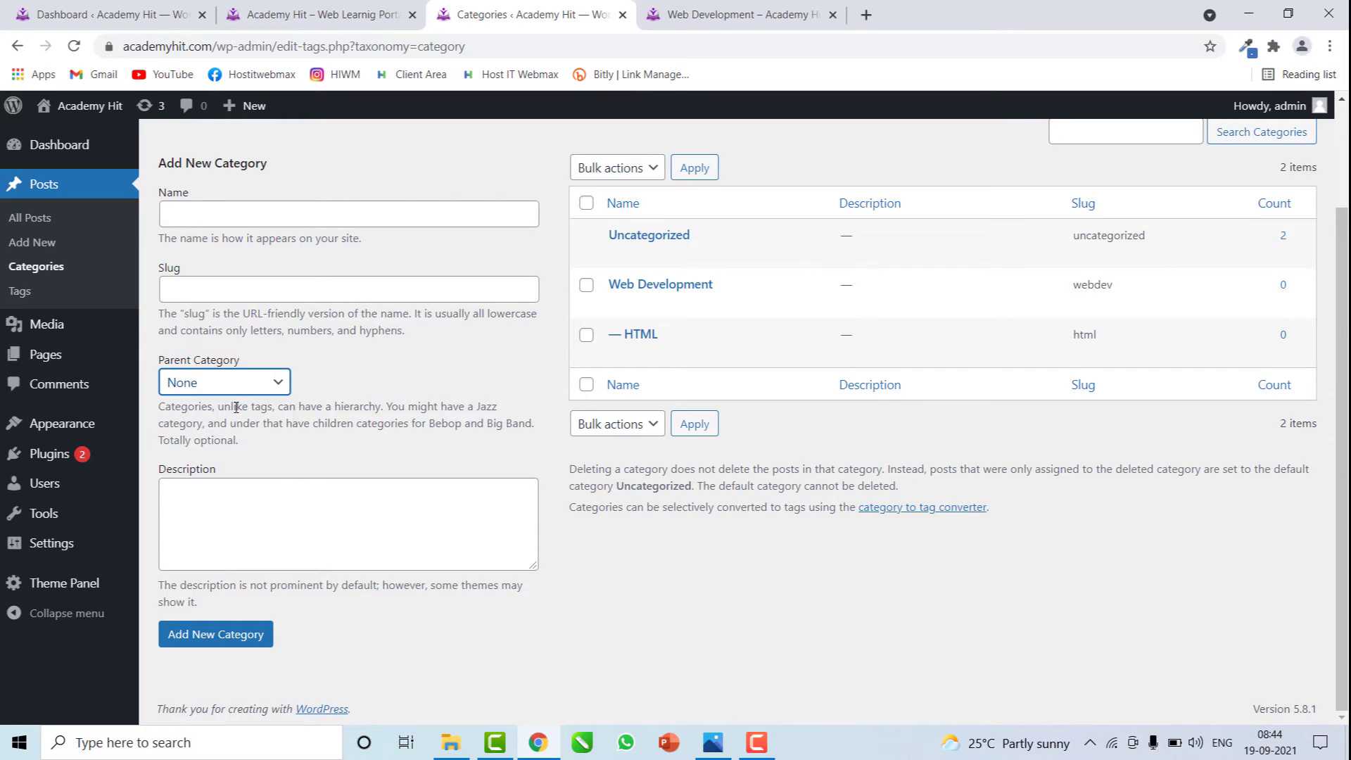
pyautogui.click(243, 218)
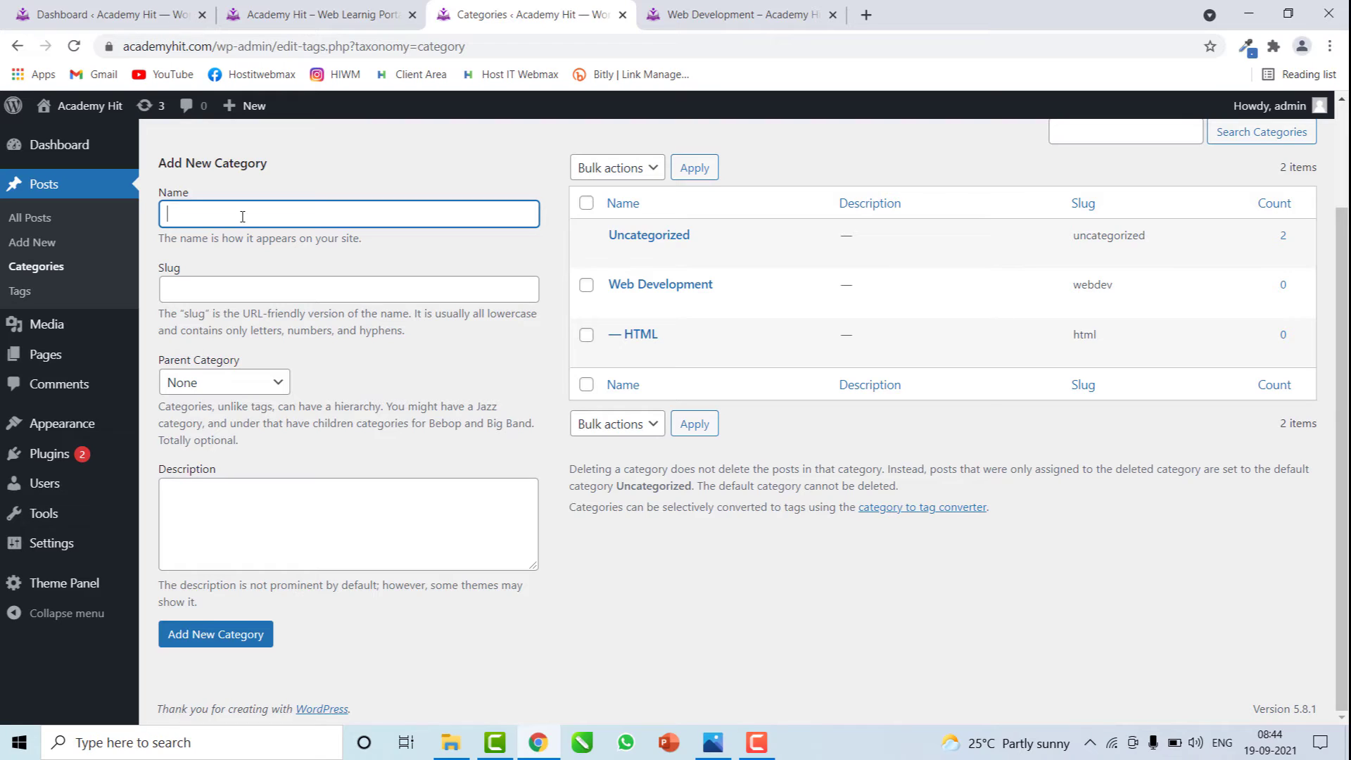
pyautogui.write('Digital M')
pyautogui.press('BackSpace')
pyautogui.write('Marketing')
# Step: Give the Digital Marketing category the slug "digimarketing" and add it
pyautogui.click(264, 301)
pyautogui.write('digi')
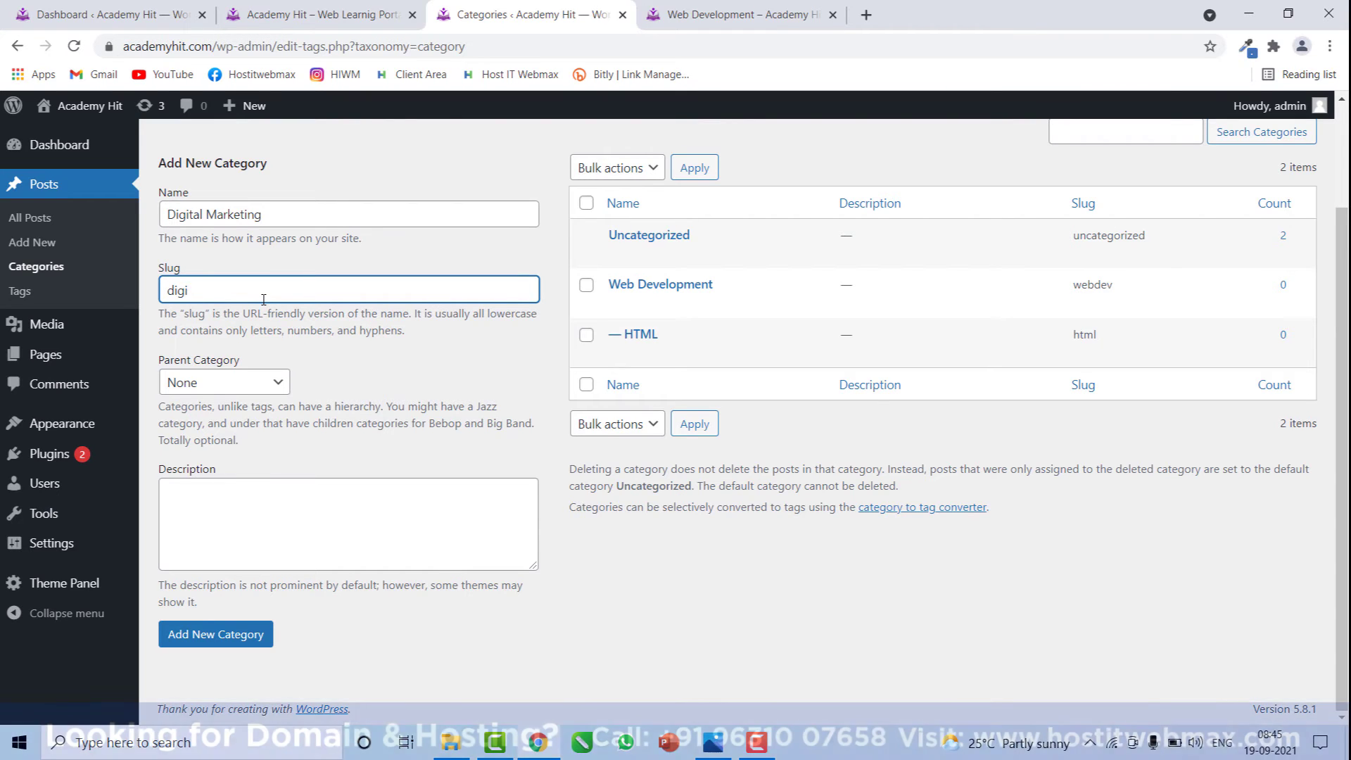
pyautogui.write('marketi')
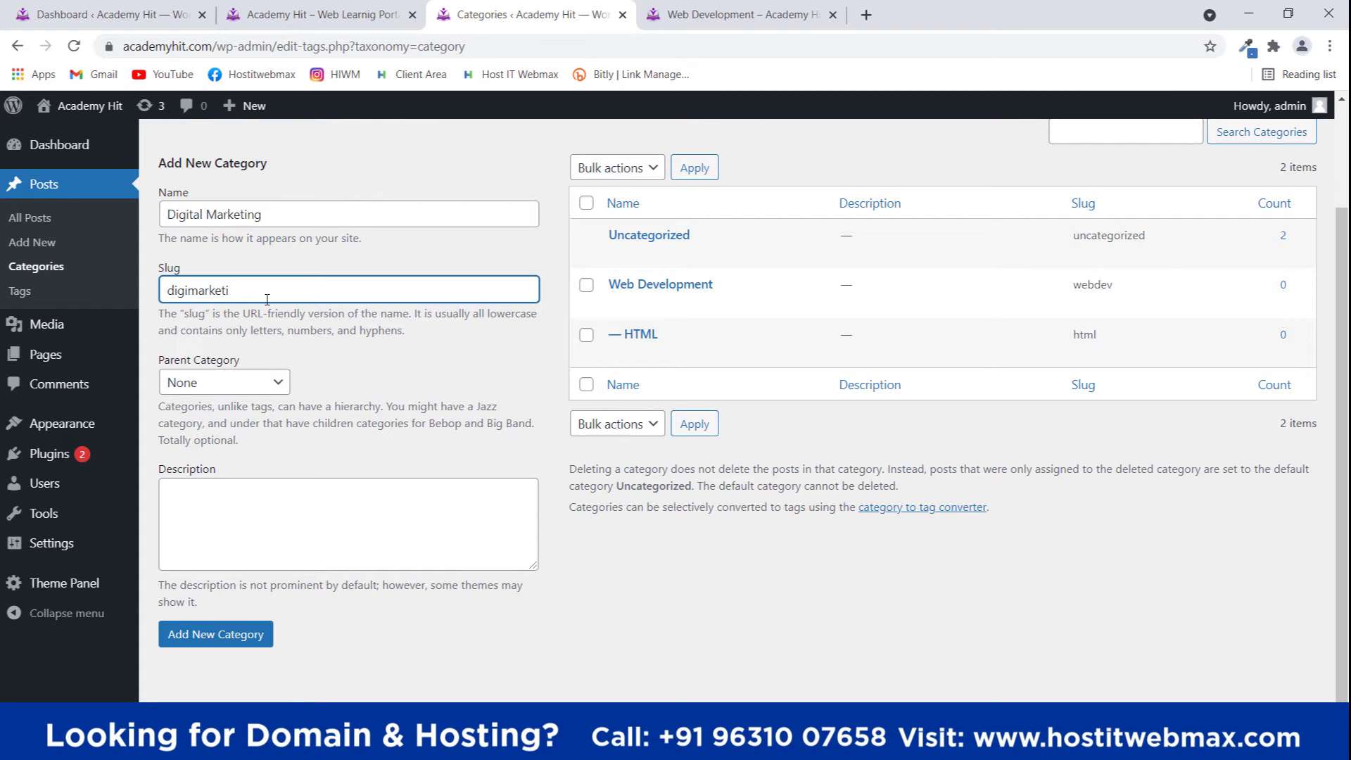
pyautogui.write('ng')
pyautogui.click(217, 640)
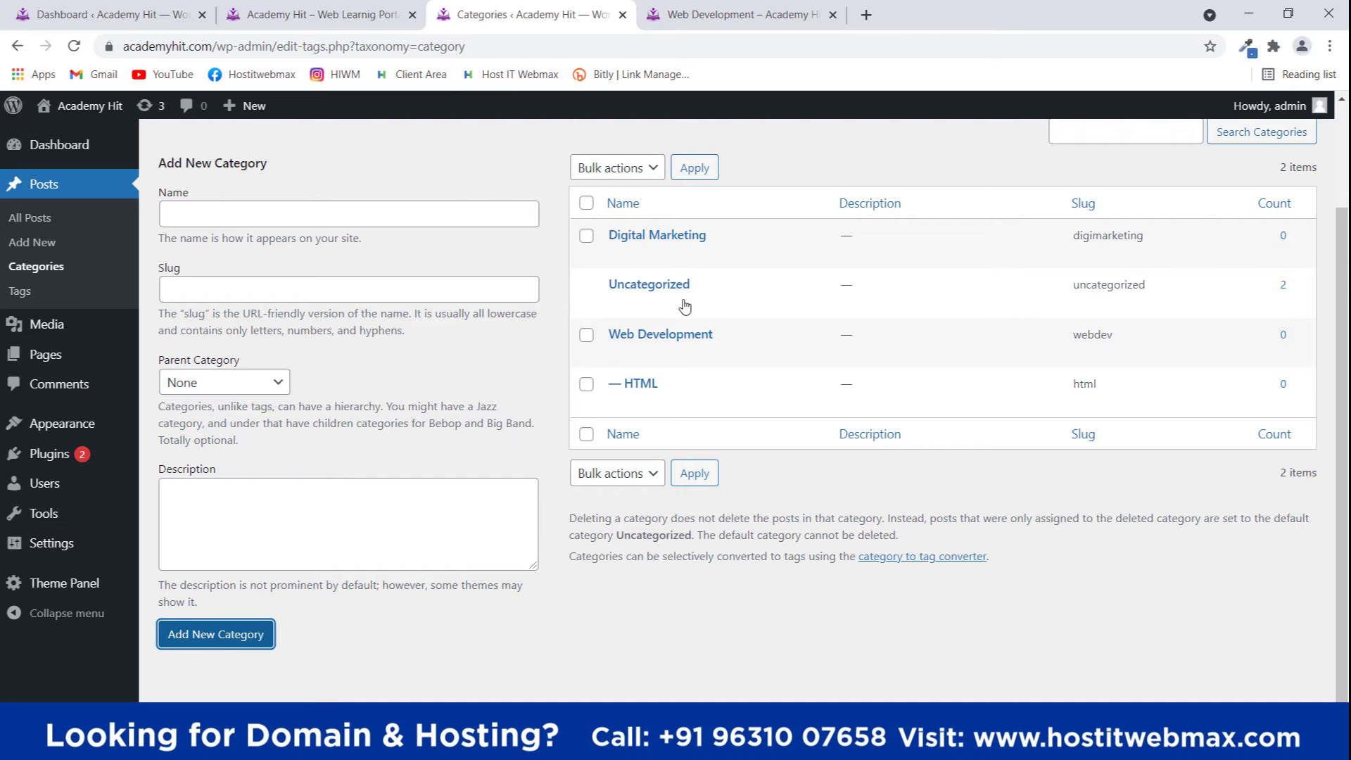
# Step: Add an SEO category with the slug "seo" and Digital Marketing as its parent
pyautogui.click(392, 216)
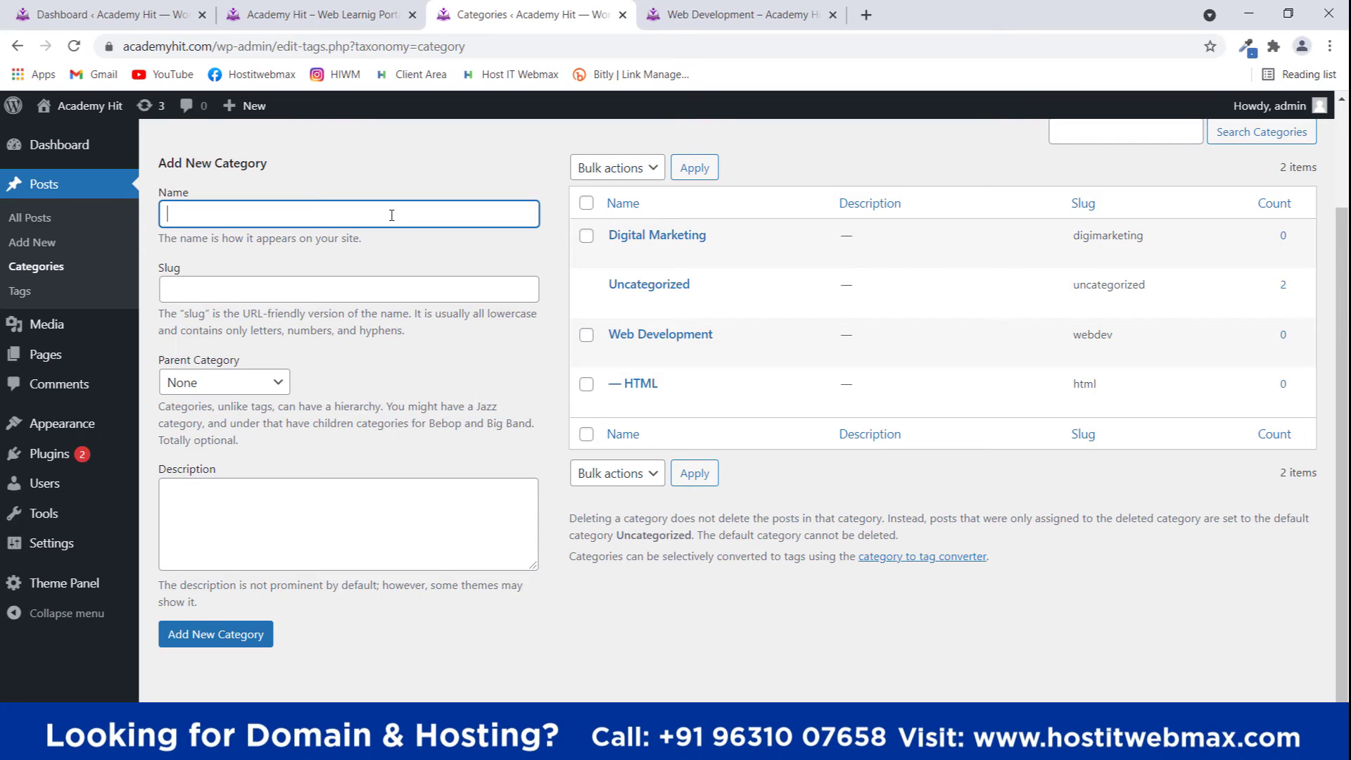
pyautogui.write('SEO')
pyautogui.click(352, 289)
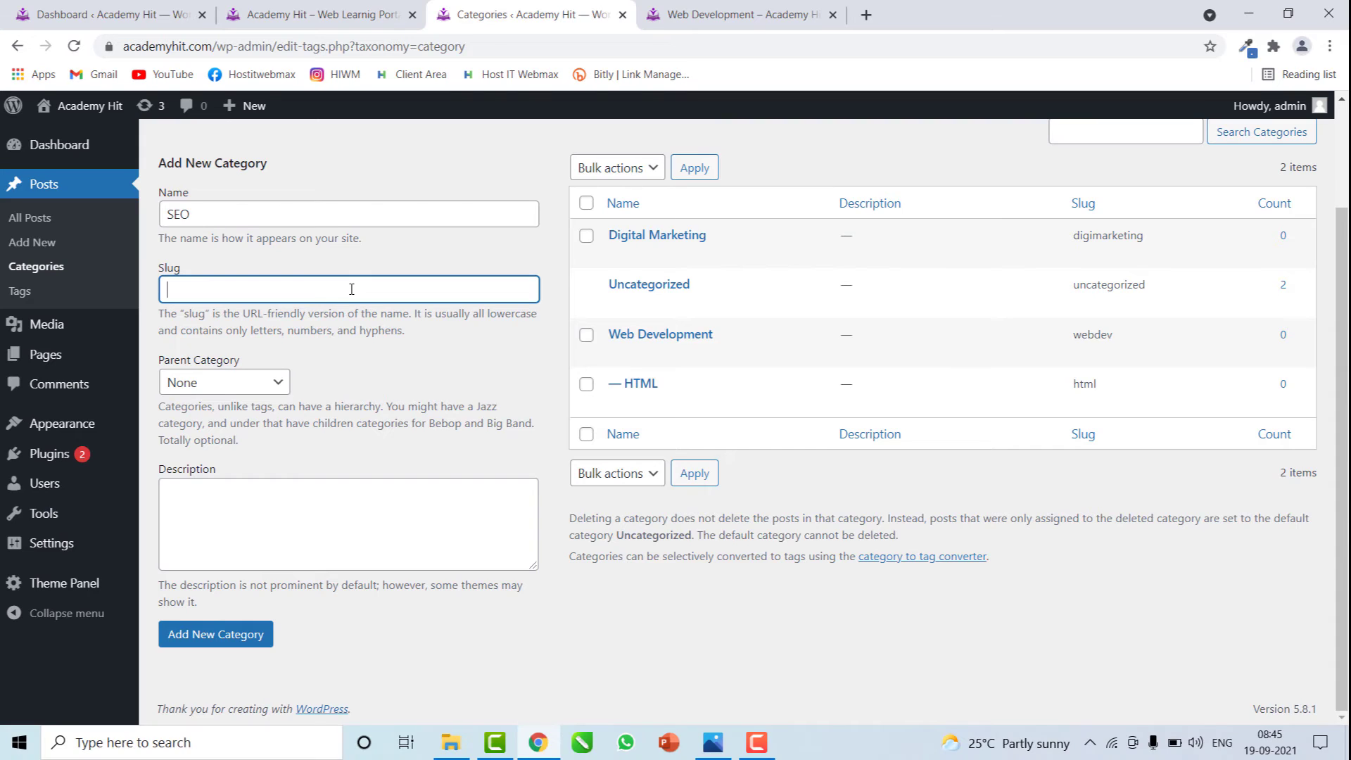
pyautogui.write('seio')
pyautogui.write('o')
pyautogui.click(278, 383)
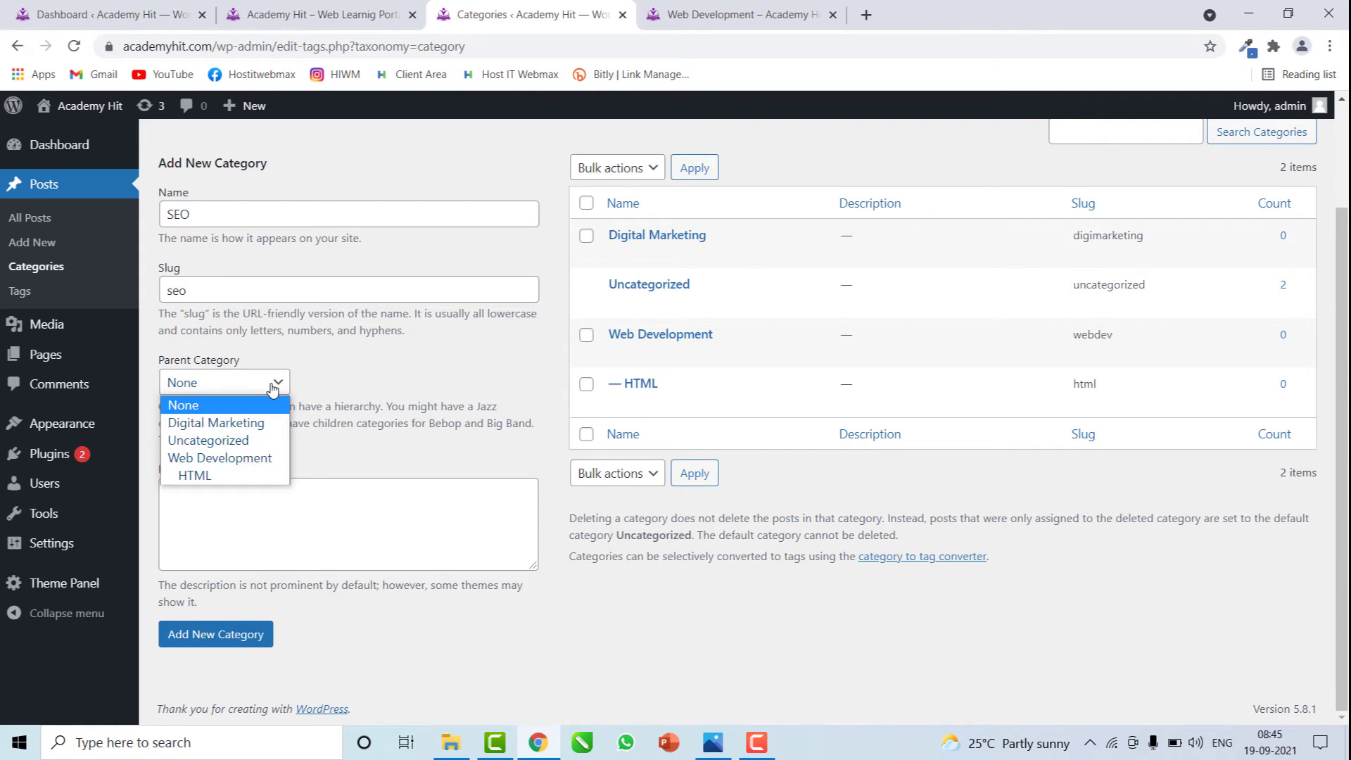
pyautogui.click(237, 424)
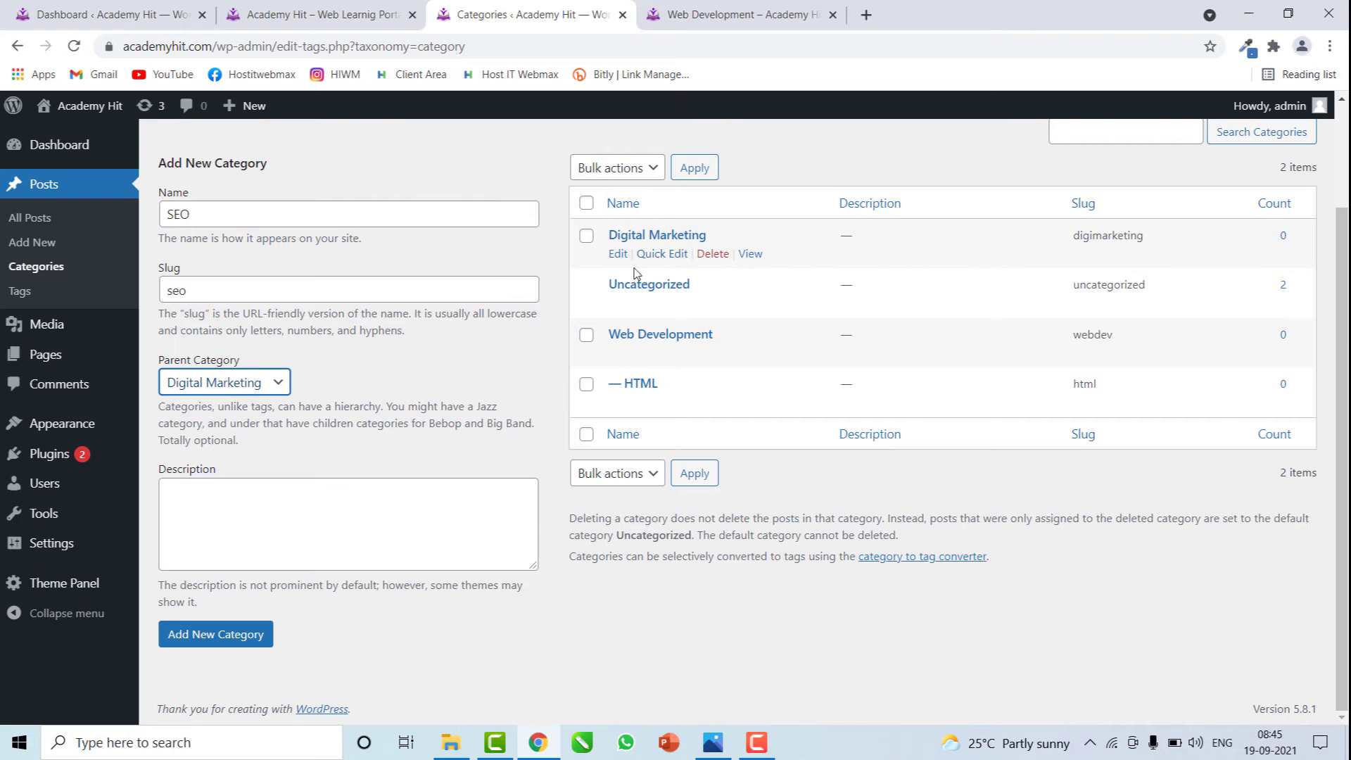
pyautogui.click(240, 635)
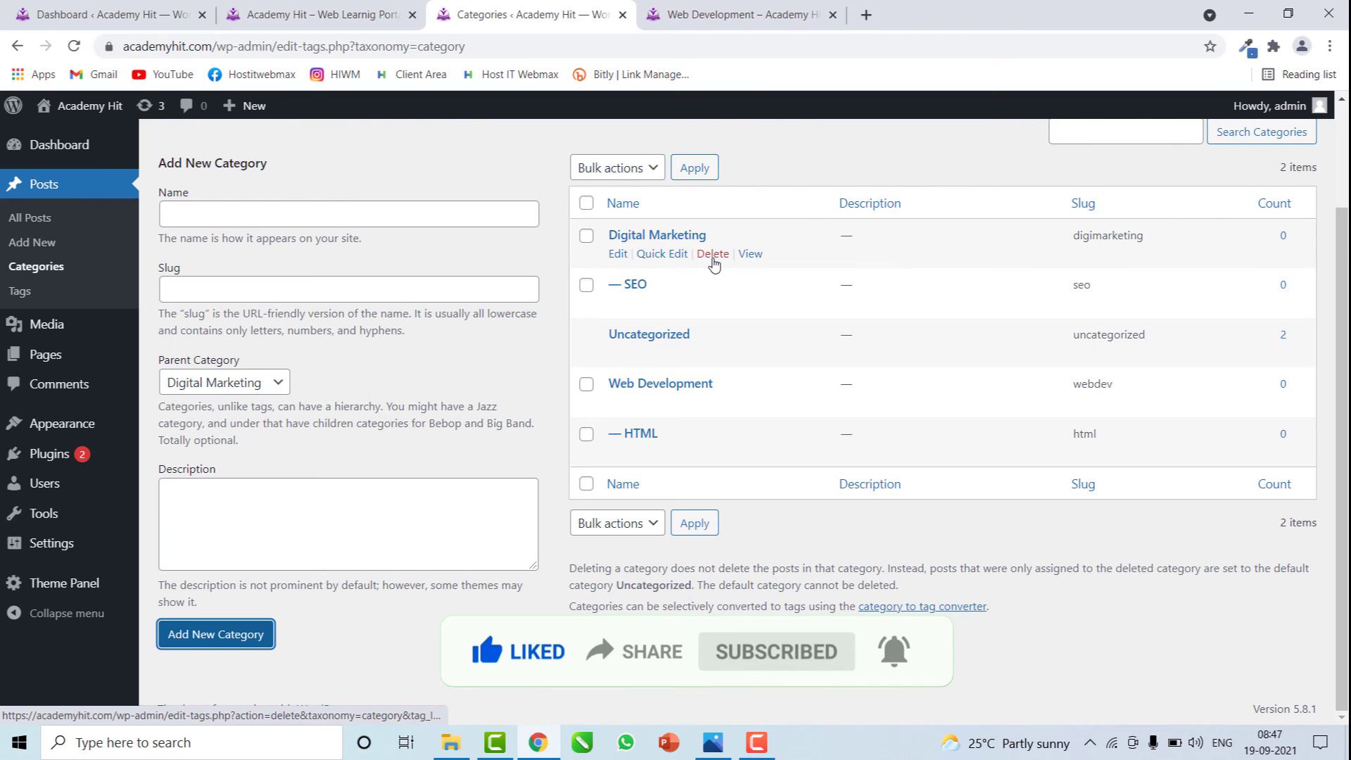
# Step: Delete the SEO category permanently from the categories list
pyautogui.click(713, 304)
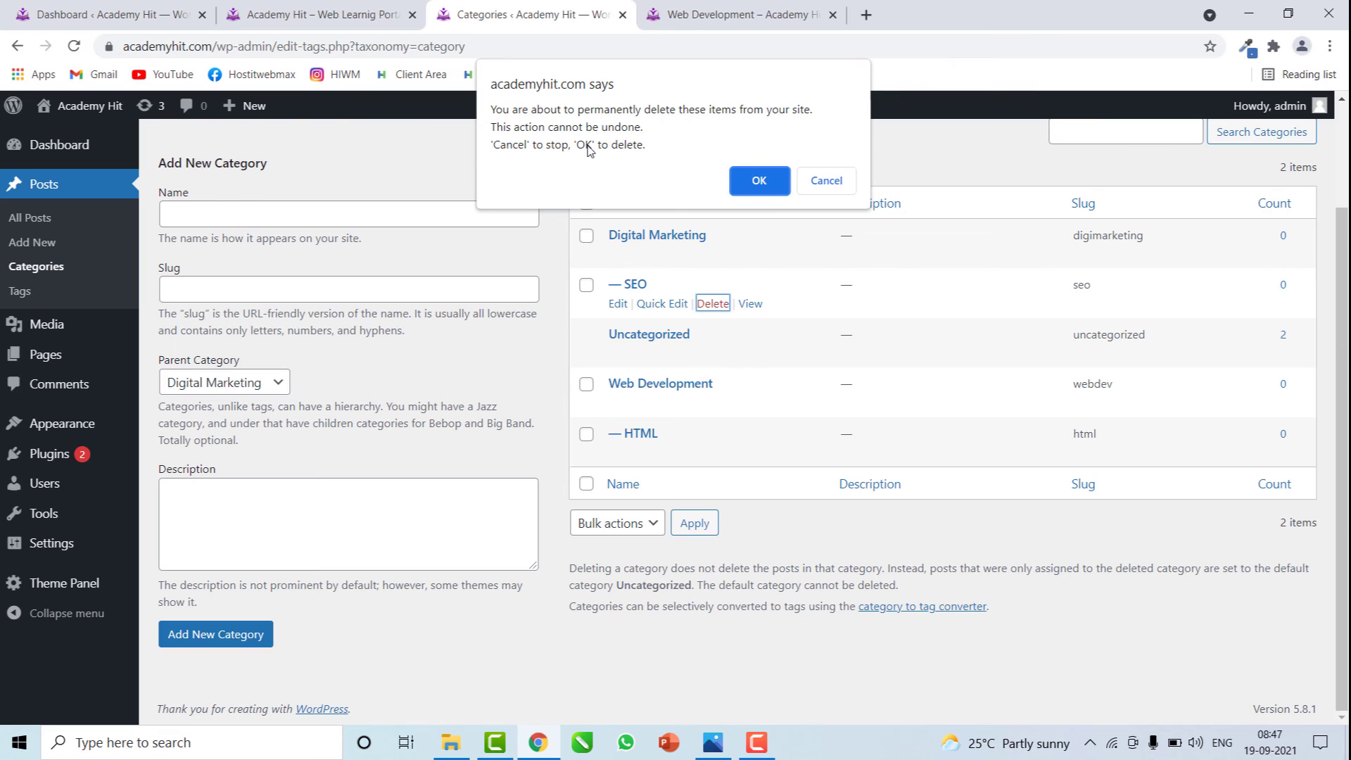
pyautogui.click(758, 181)
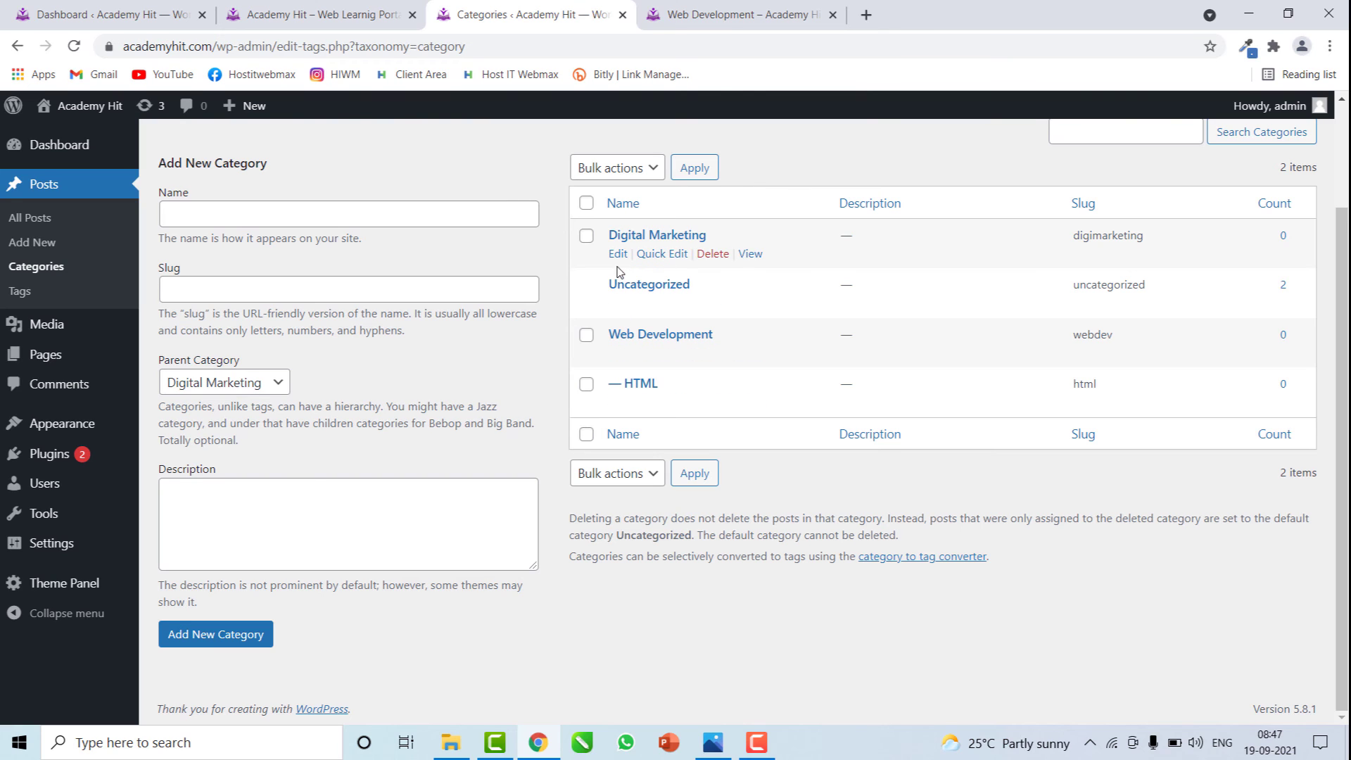
# Step: Rename the Digital Marketing category to "New Digital Marketing" on its full edit page and save the update
pyautogui.click(617, 254)
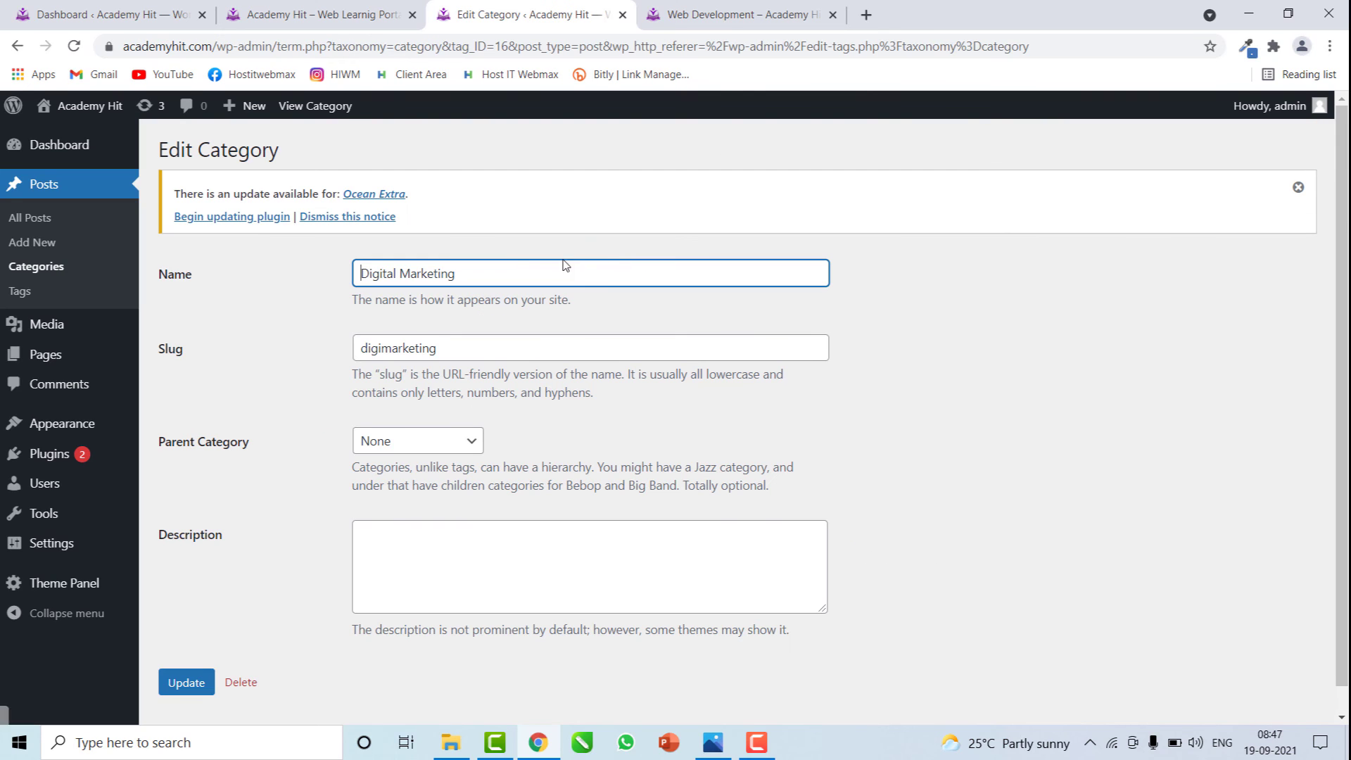
pyautogui.click(363, 272)
pyautogui.write('New')
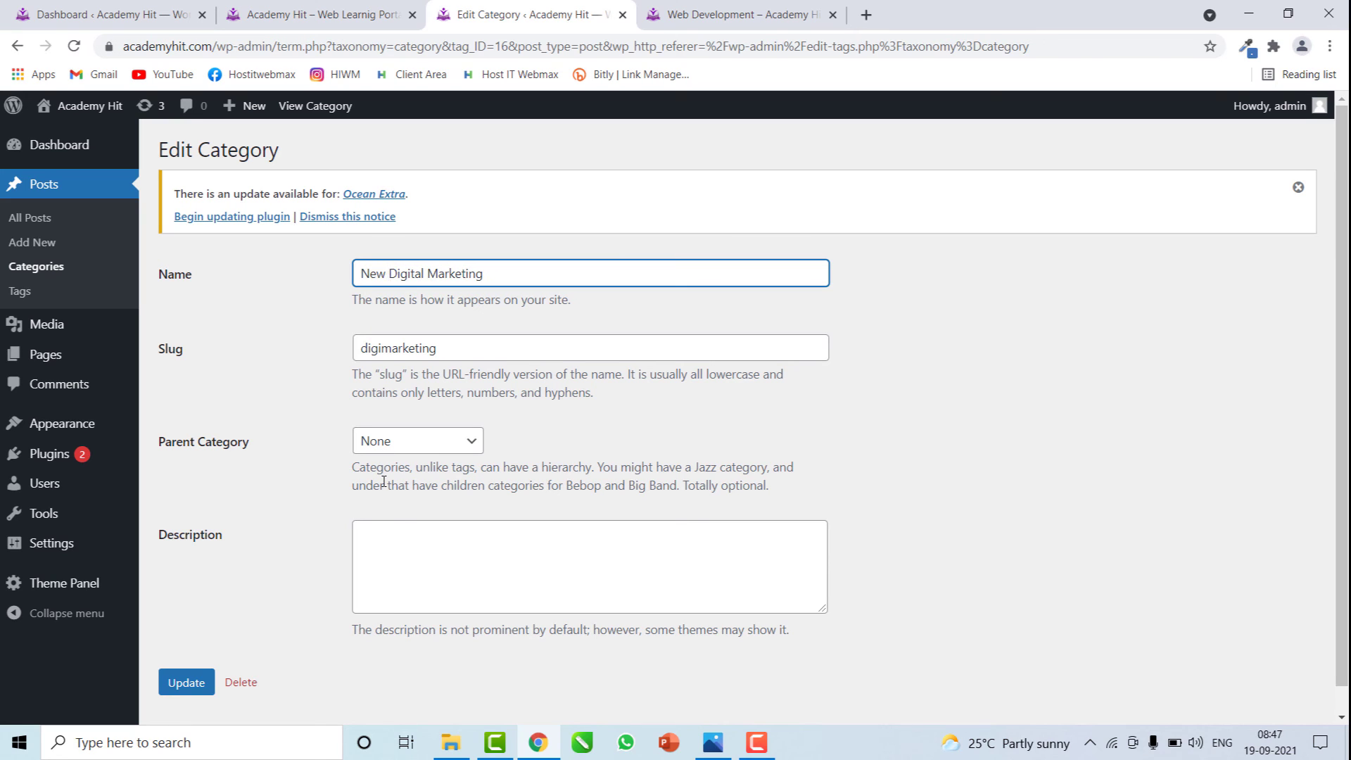
pyautogui.scroll(-1, 394, 584)
pyautogui.click(196, 657)
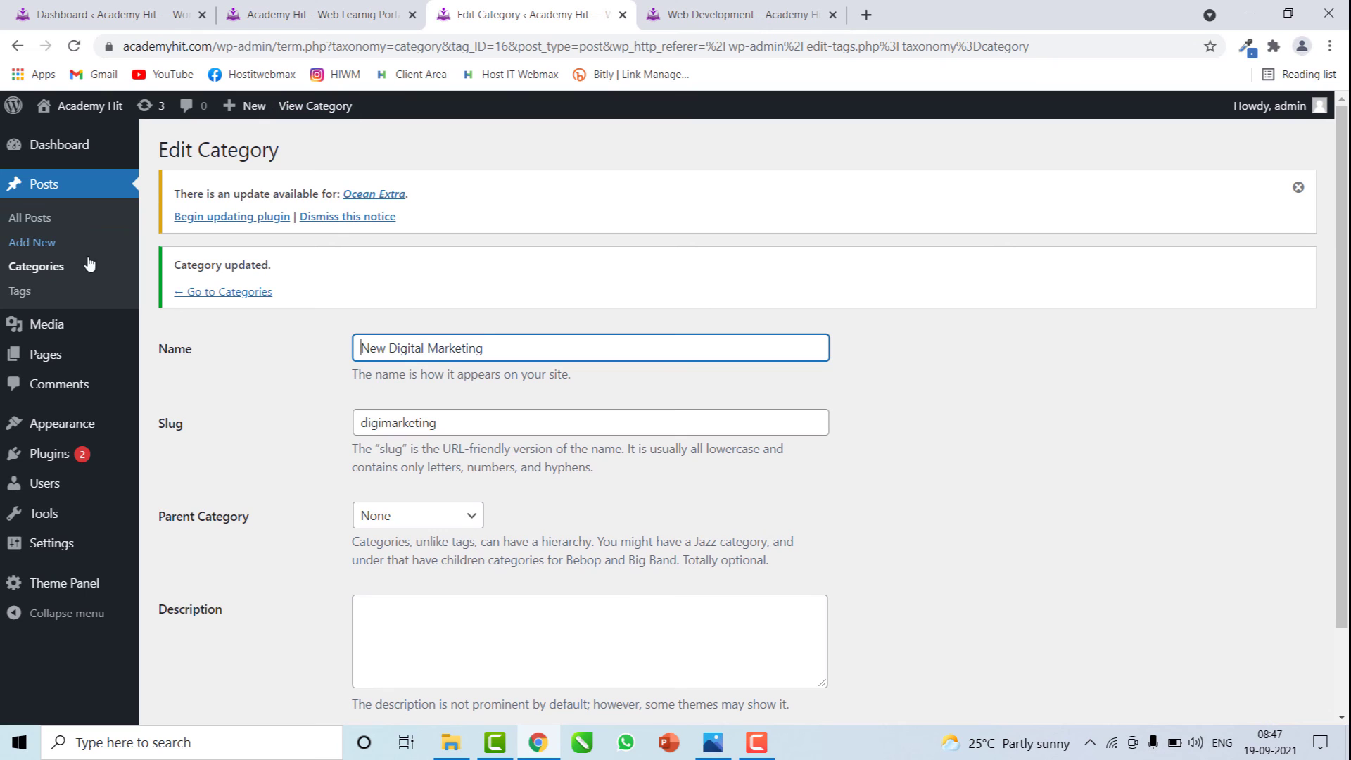
# Step: Return to the categories list and rename New Digital Marketing to "New Digital Marketing 1" with Quick Edit
pyautogui.click(52, 274)
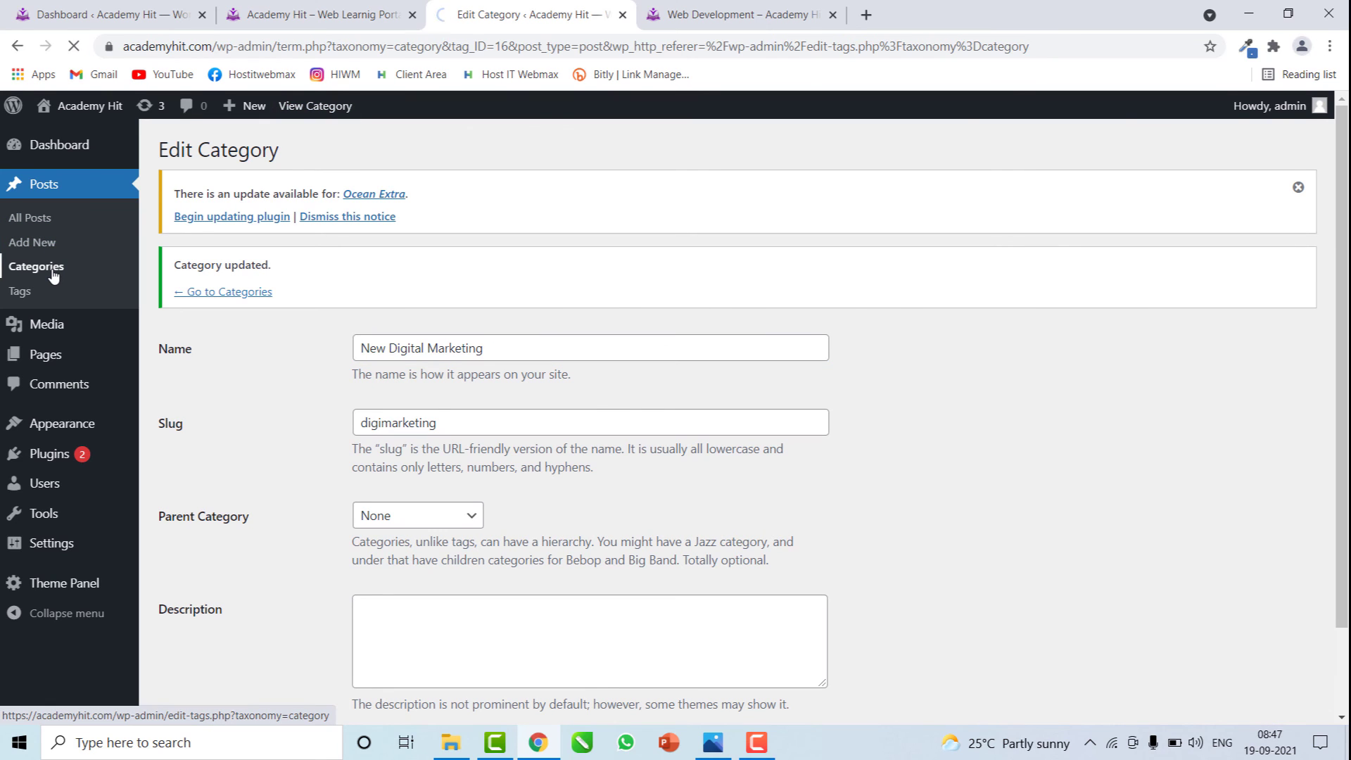
pyautogui.scroll(-2, 750, 359)
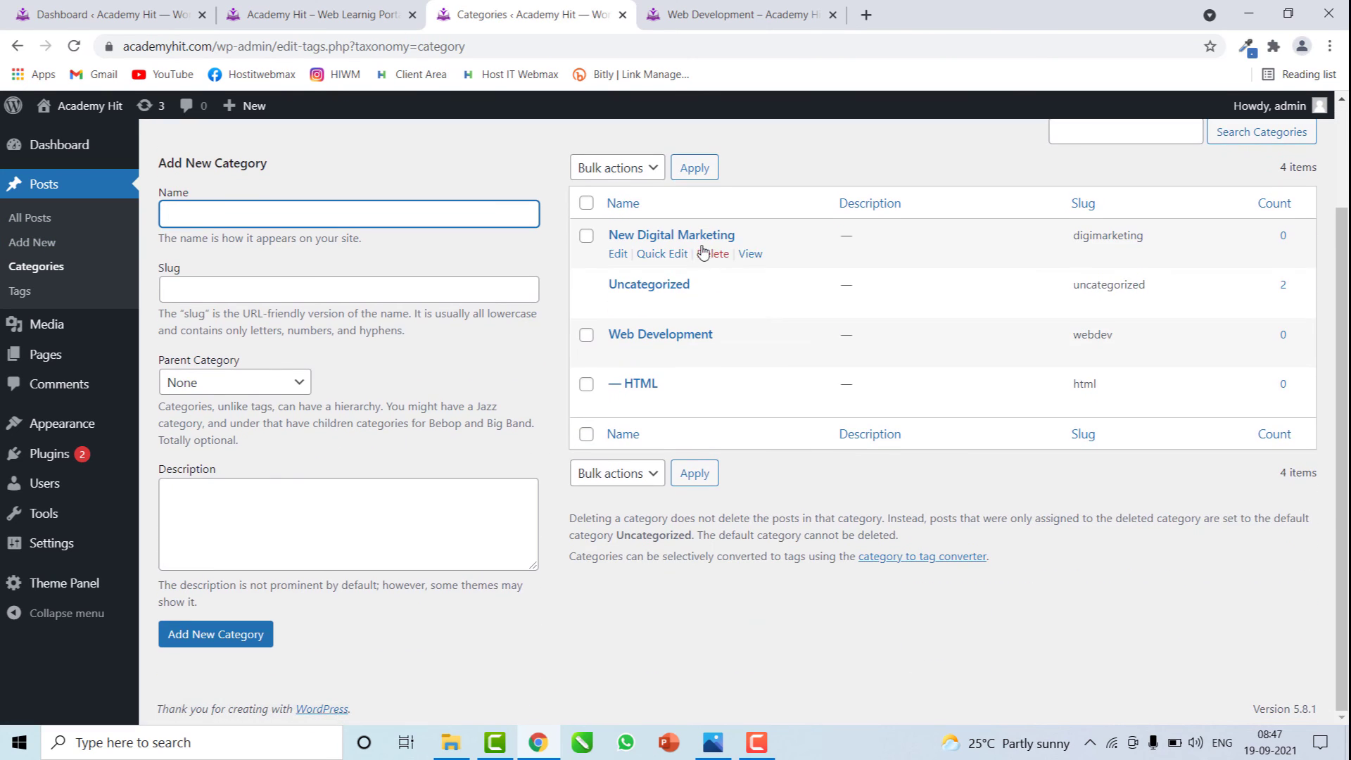
pyautogui.click(676, 255)
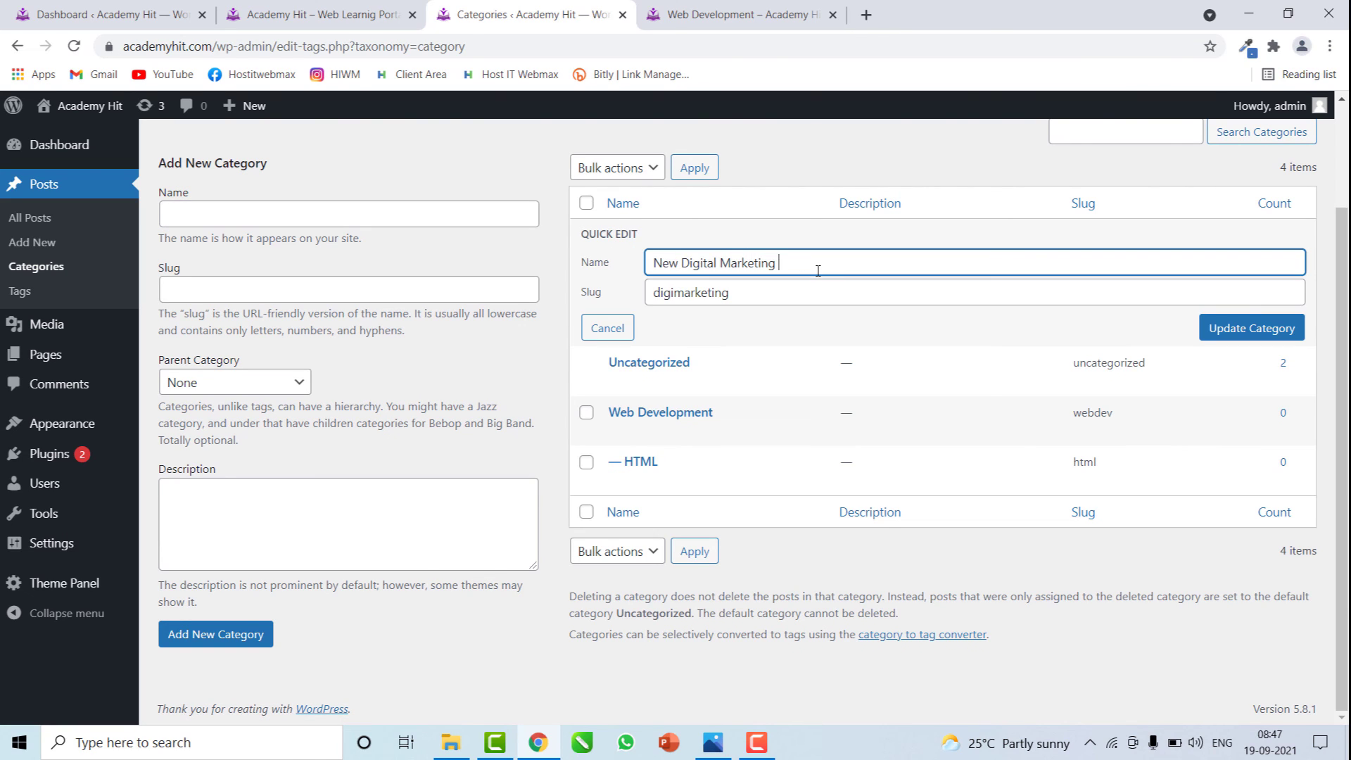
pyautogui.write('1')
pyautogui.click(1251, 336)
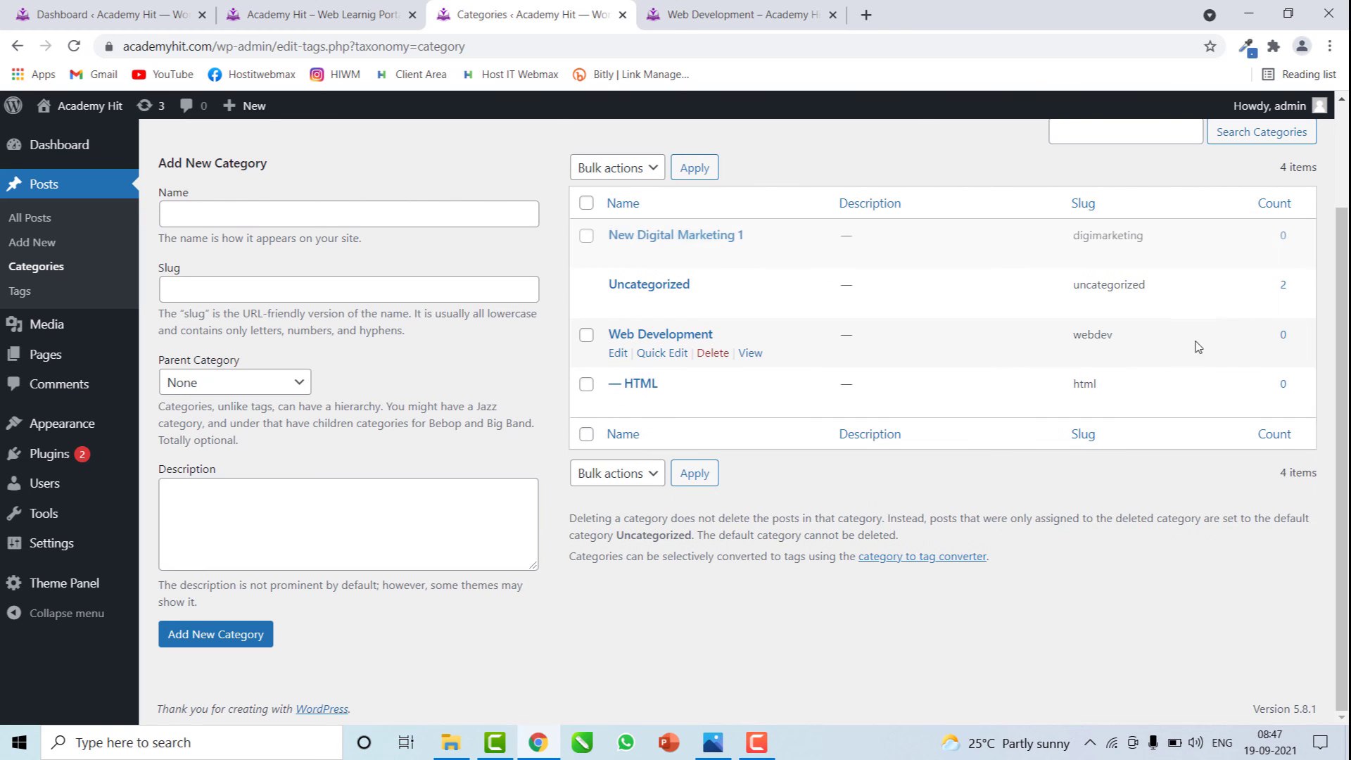
pyautogui.scroll(2, 712, 366)
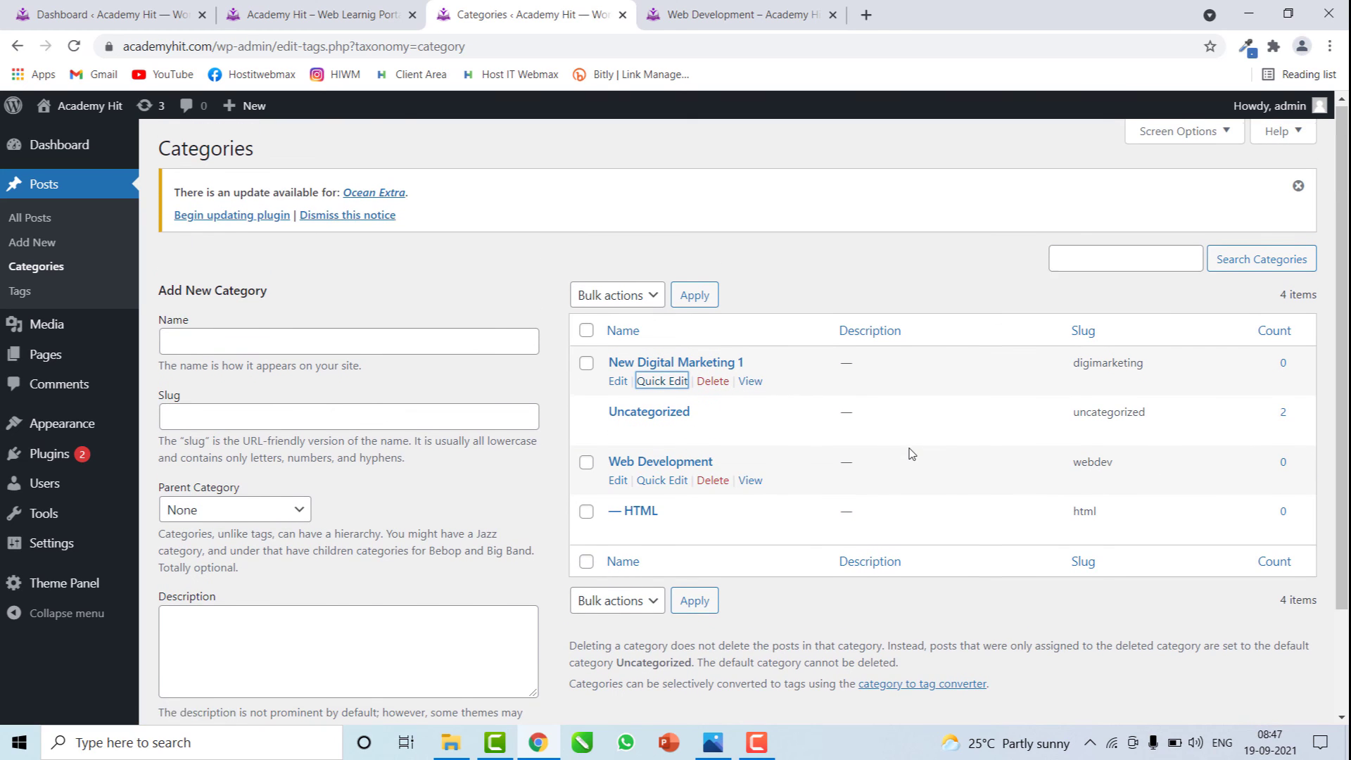
pyautogui.scroll(-2, 912, 453)
pyautogui.scroll(2, 912, 453)
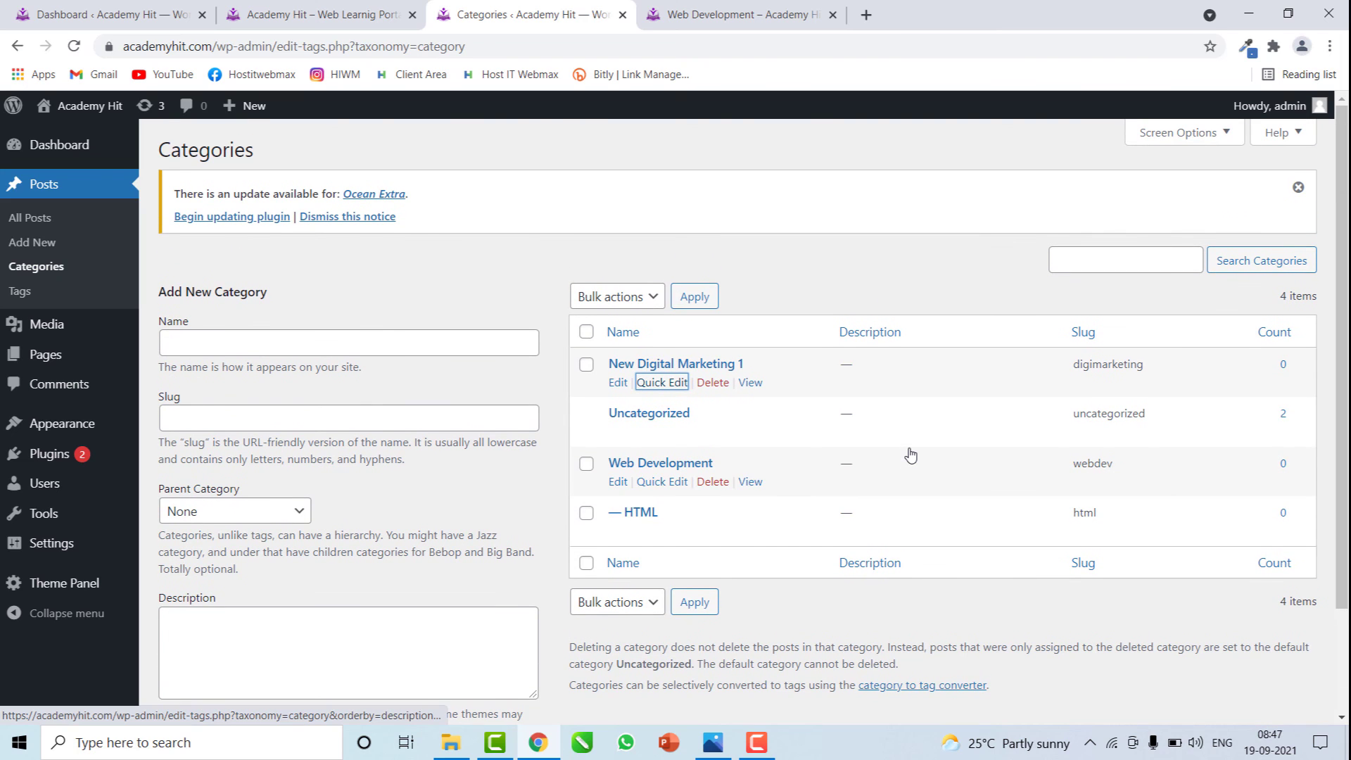